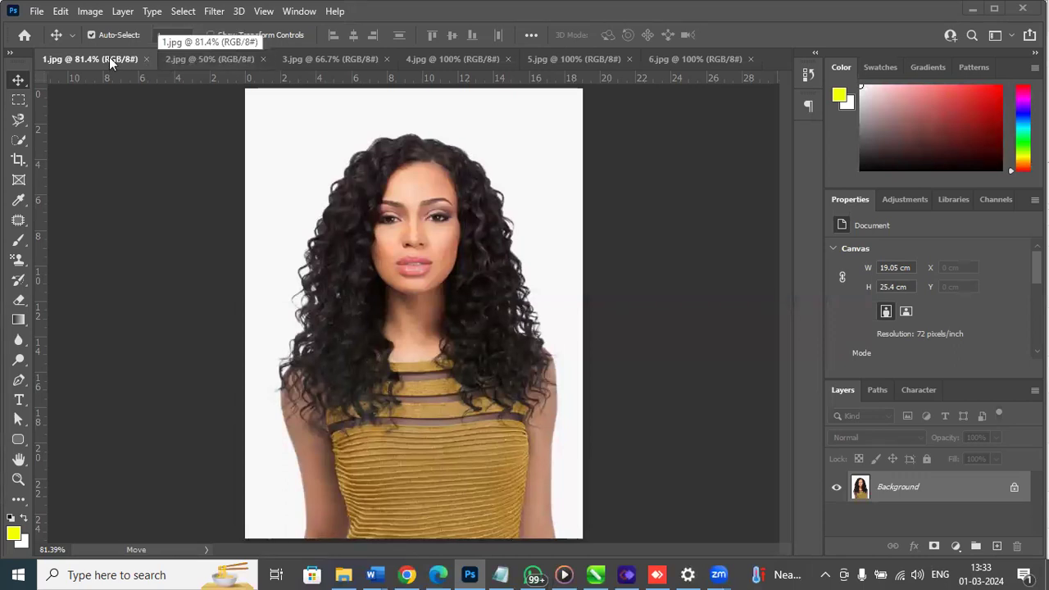
- Look through the open portrait documents from 2.jpg to 6.jpg and return to 1.jpg
{"action": "left_click", "coordinate": [191, 60]}
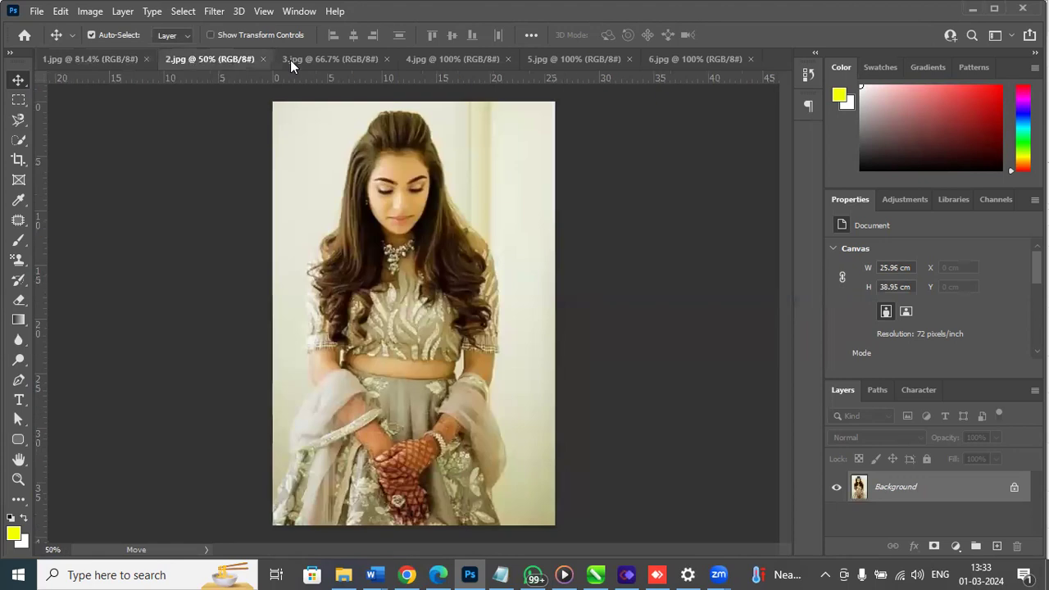
{"action": "left_click", "coordinate": [358, 58]}
{"action": "left_click", "coordinate": [430, 56]}
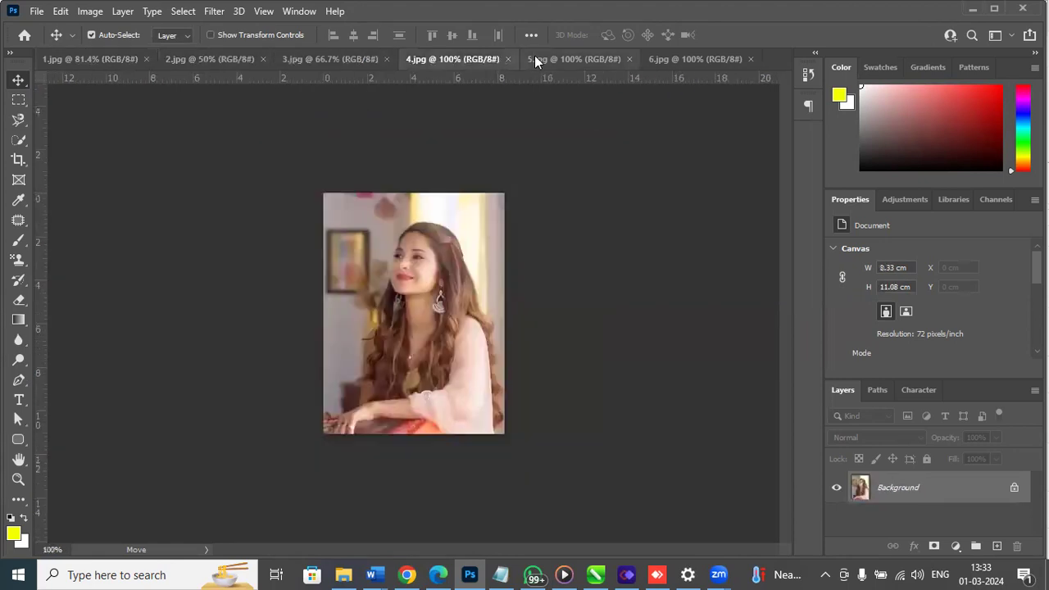
{"action": "left_click", "coordinate": [566, 57]}
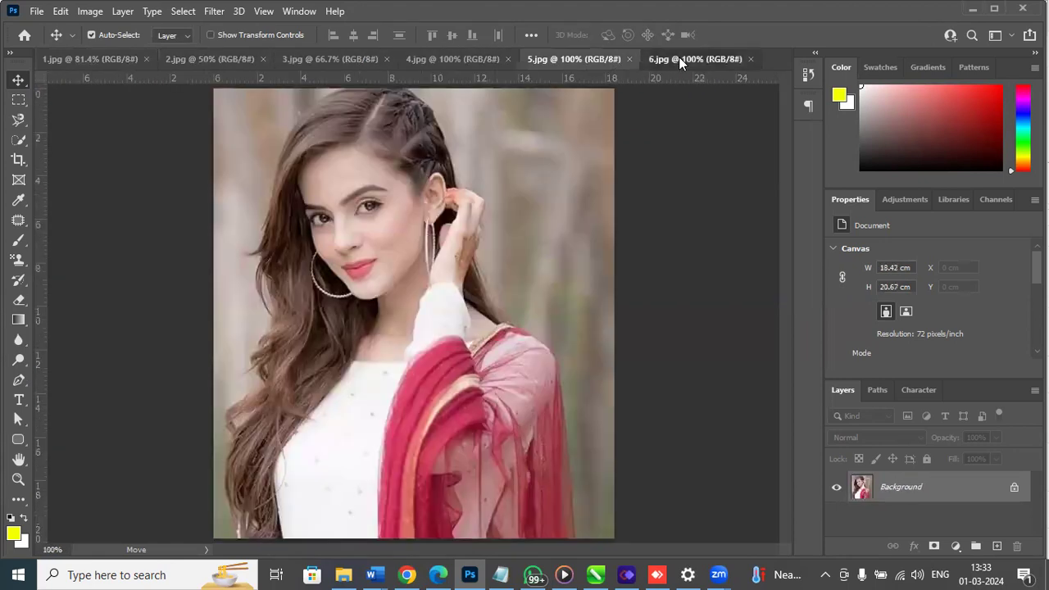
{"action": "left_click", "coordinate": [679, 56]}
{"action": "left_click", "coordinate": [584, 54]}
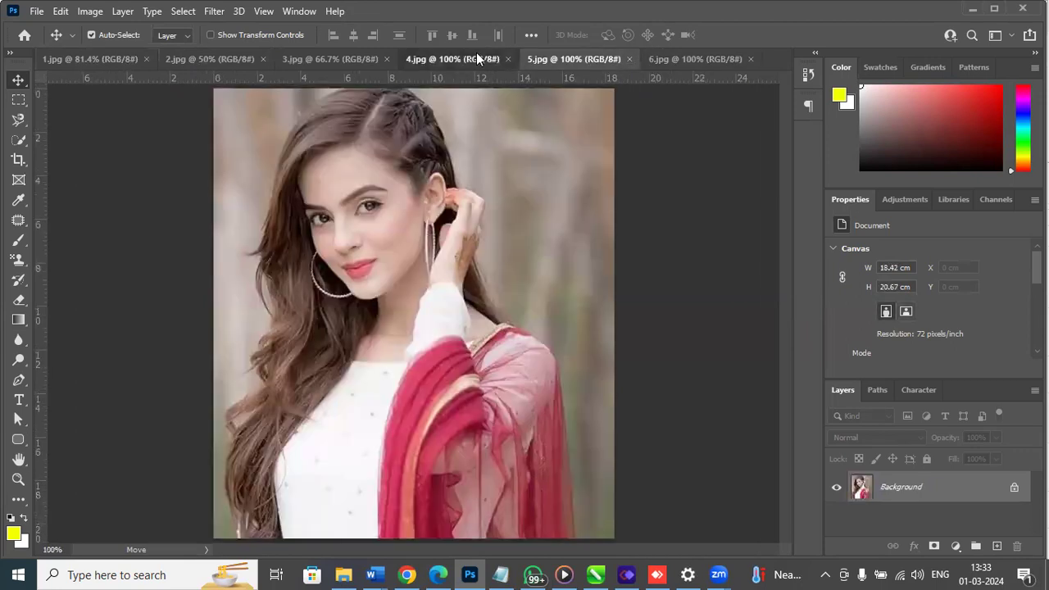
{"action": "left_click", "coordinate": [476, 58]}
{"action": "left_click", "coordinate": [353, 59]}
{"action": "left_click", "coordinate": [215, 60]}
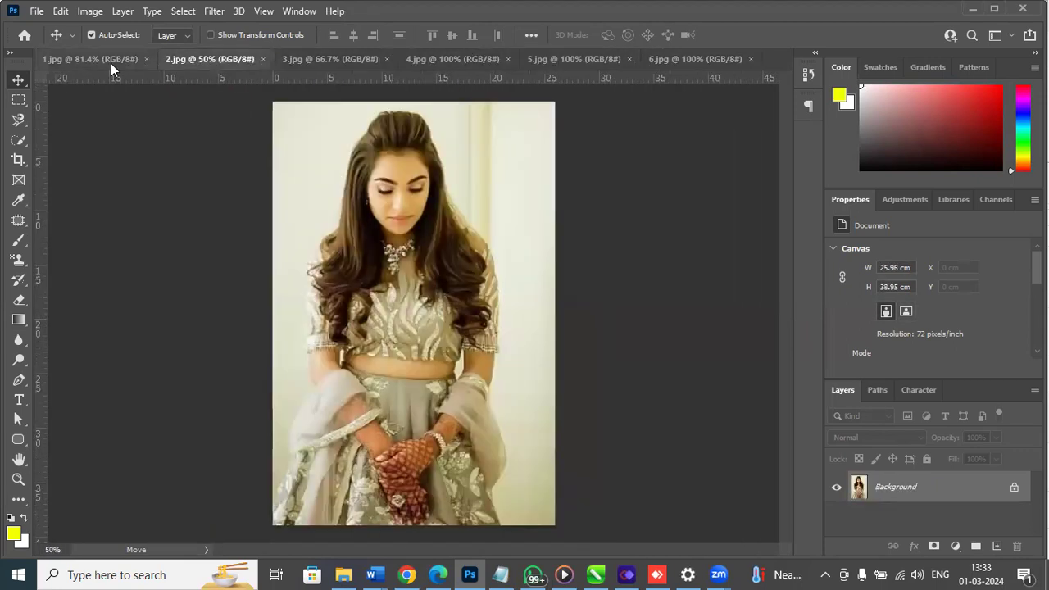
{"action": "left_click", "coordinate": [92, 59]}
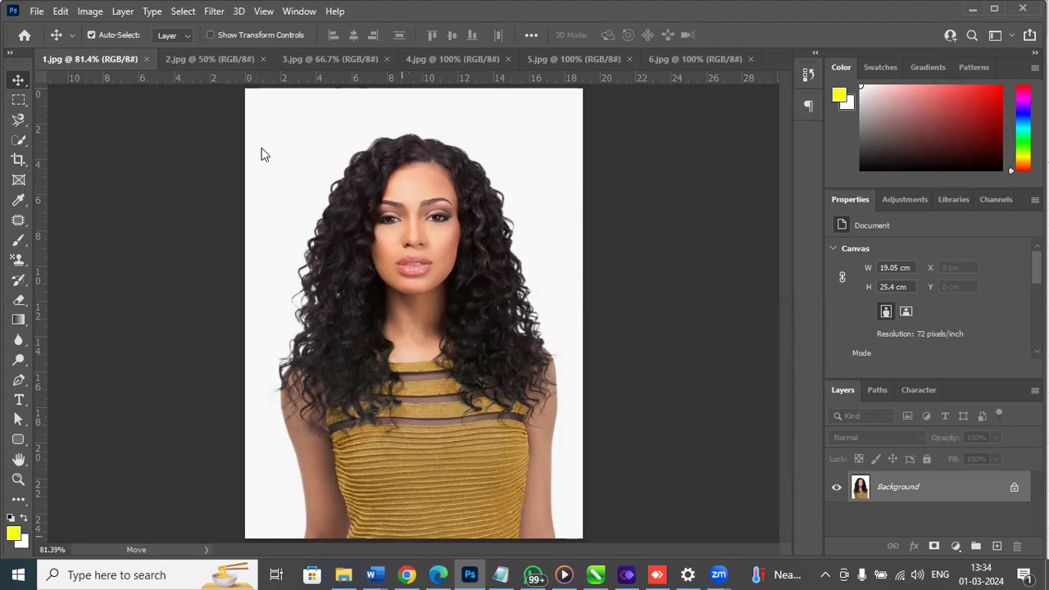
- Switch to Canva in the browser and examine the design types offered for social media and print products
{"action": "key", "text": "alt+Tab"}
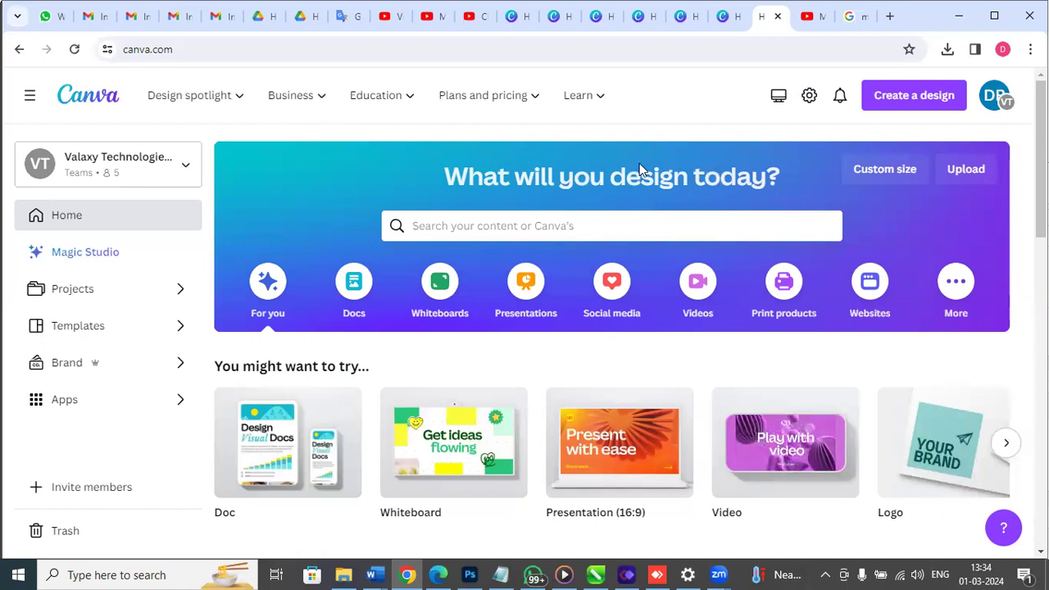
{"action": "scroll", "coordinate": [972, 236], "scroll_direction": "down", "scroll_amount": 2}
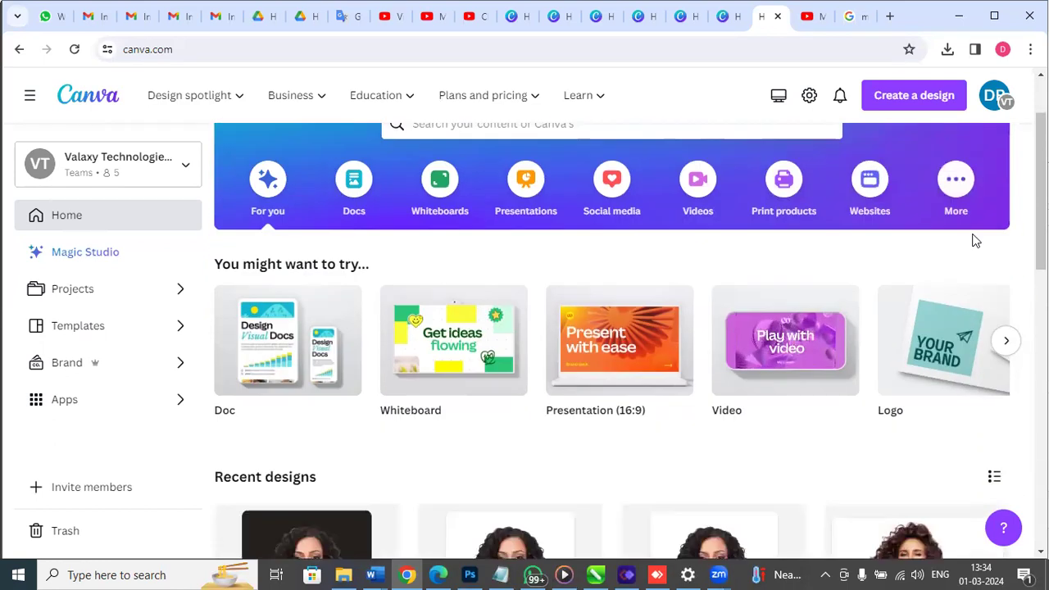
{"action": "scroll", "coordinate": [470, 352], "scroll_direction": "down", "scroll_amount": 2}
{"action": "scroll", "coordinate": [492, 303], "scroll_direction": "up", "scroll_amount": 3}
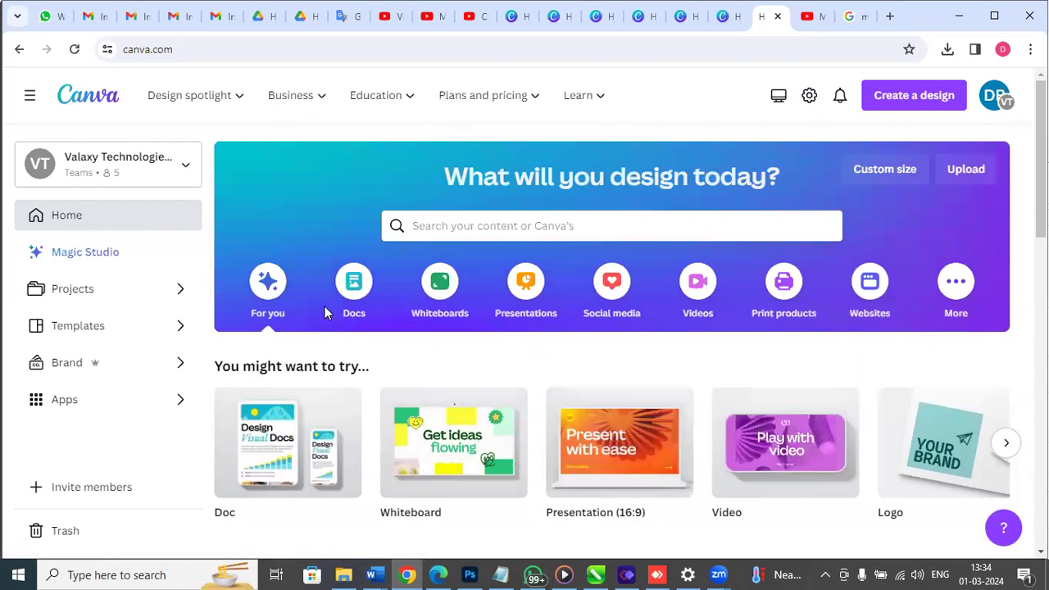
{"action": "left_click", "coordinate": [611, 285]}
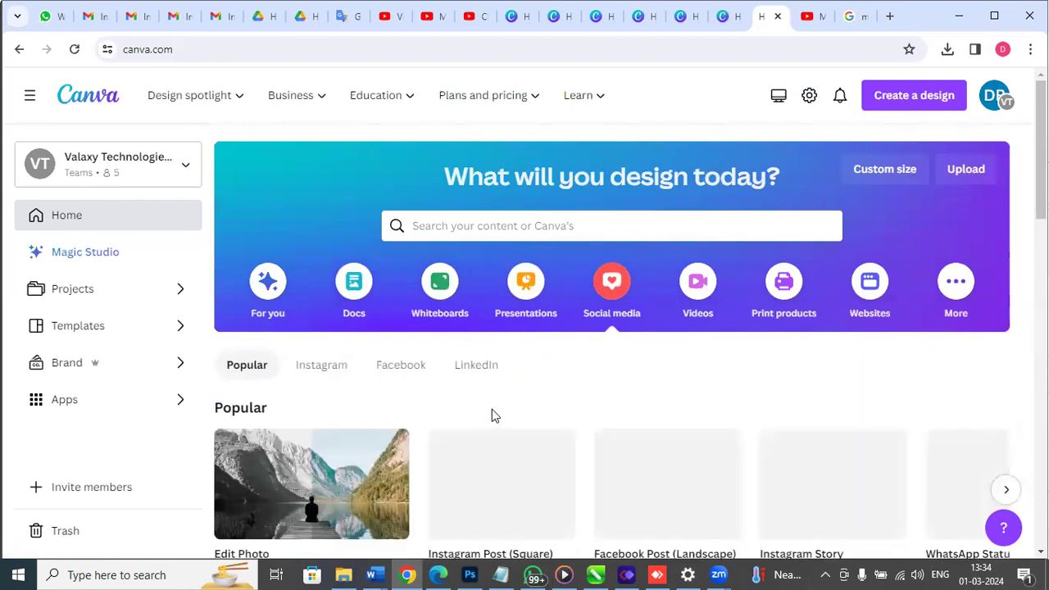
{"action": "scroll", "coordinate": [524, 411], "scroll_direction": "down", "scroll_amount": 1}
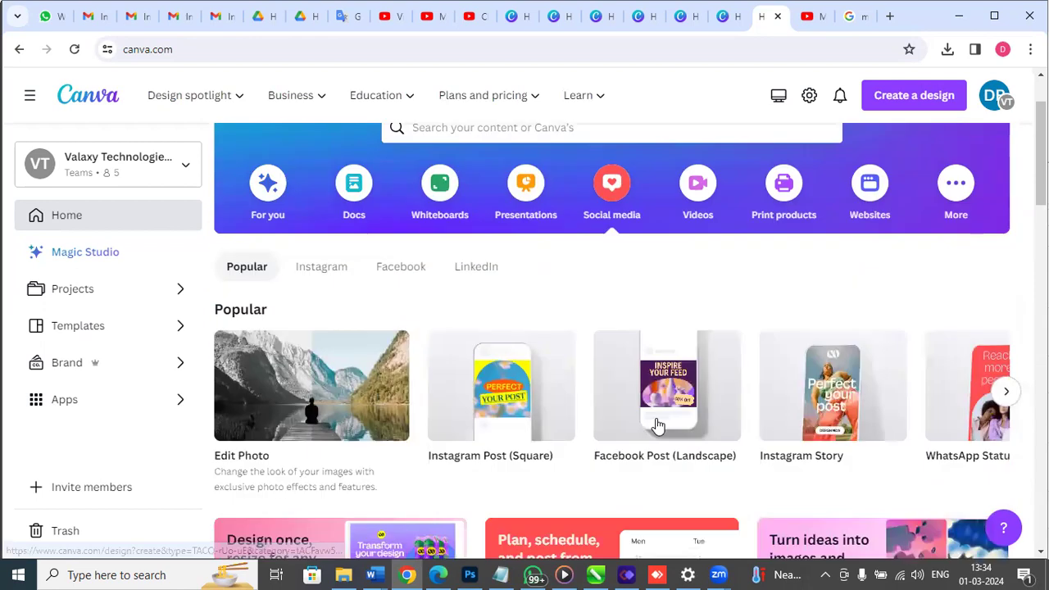
{"action": "scroll", "coordinate": [732, 300], "scroll_direction": "up", "scroll_amount": 1}
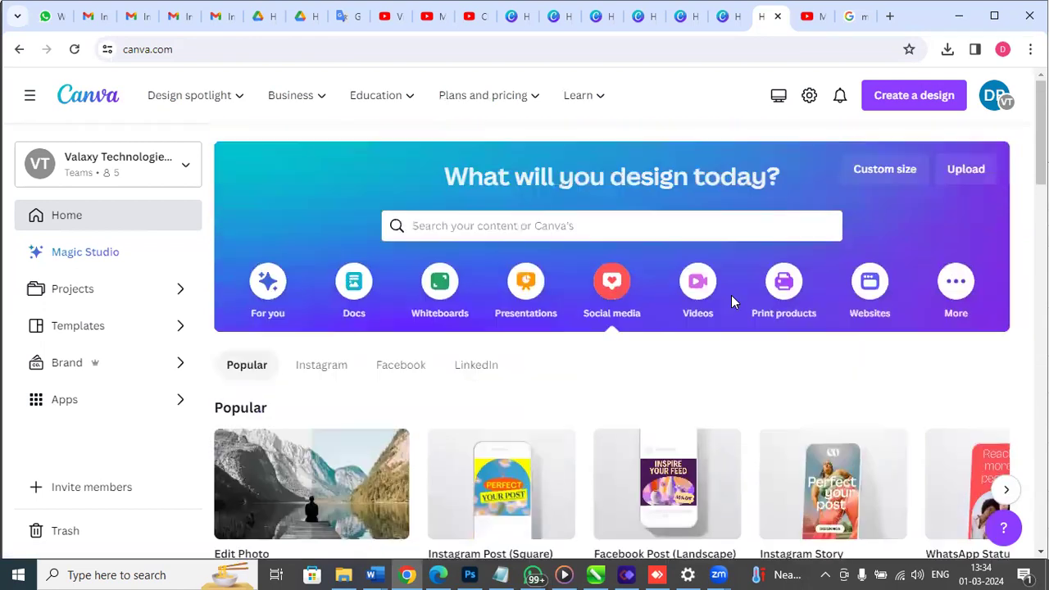
{"action": "left_click", "coordinate": [780, 292]}
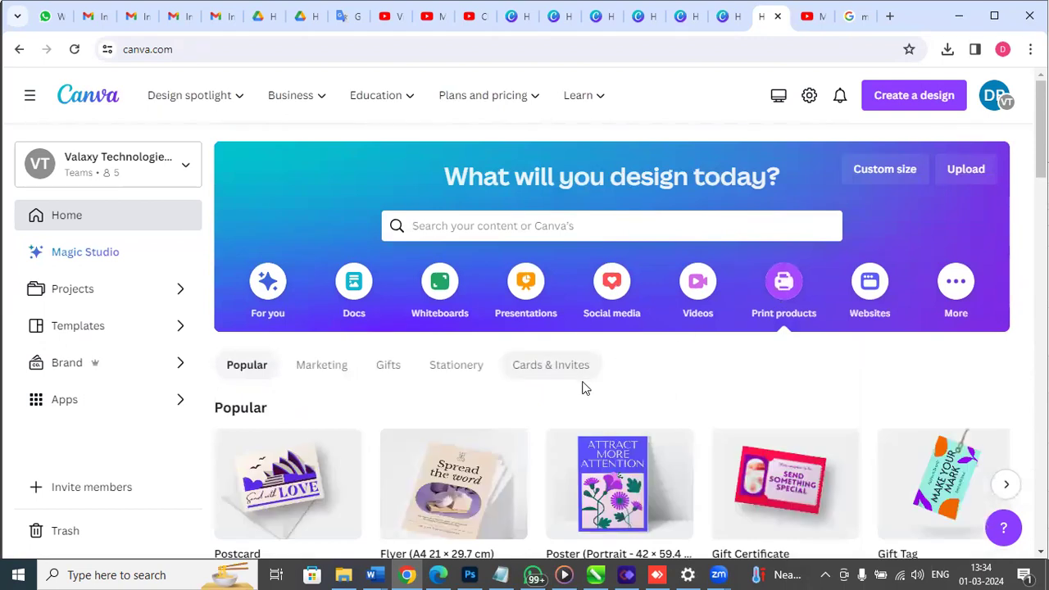
{"action": "scroll", "coordinate": [583, 387], "scroll_direction": "down", "scroll_amount": 2}
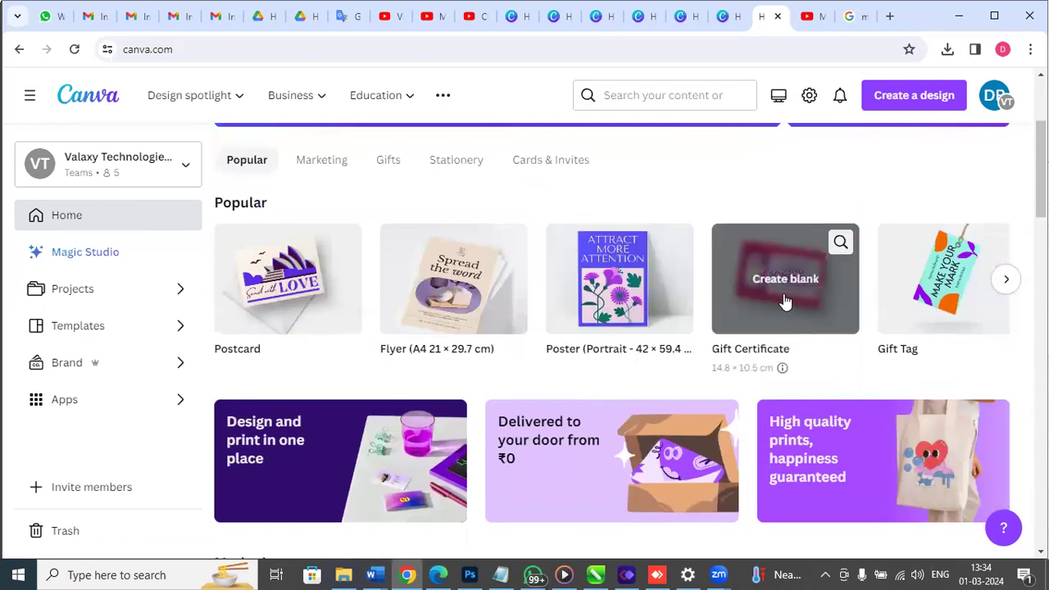
{"action": "scroll", "coordinate": [557, 284], "scroll_direction": "up", "scroll_amount": 2}
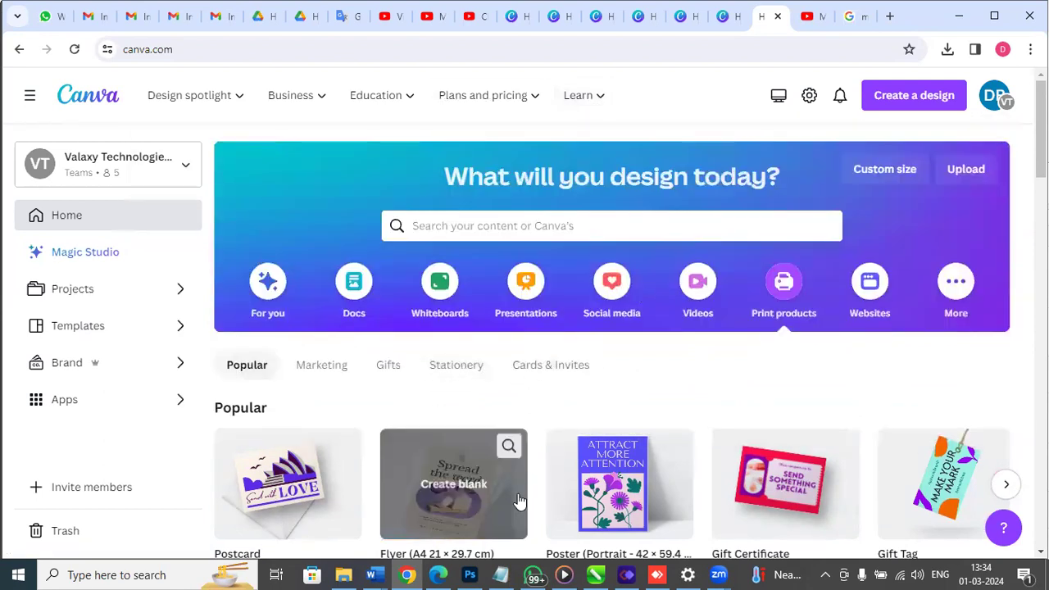
- Switch to Photoshop and check the image size of 1.jpg in centimetres
{"action": "left_click", "coordinate": [470, 573]}
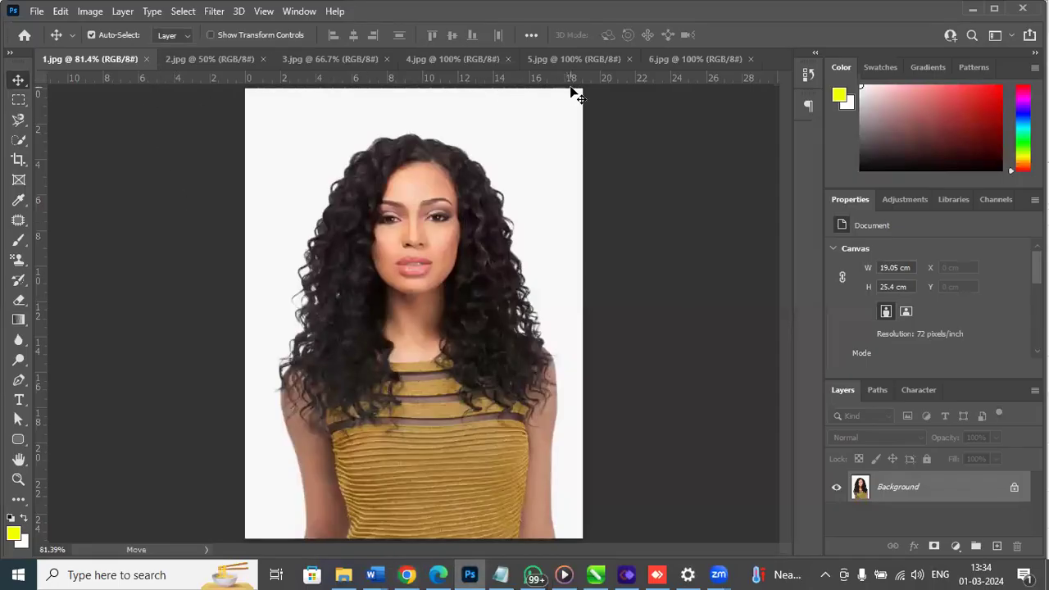
{"action": "left_click", "coordinate": [92, 12]}
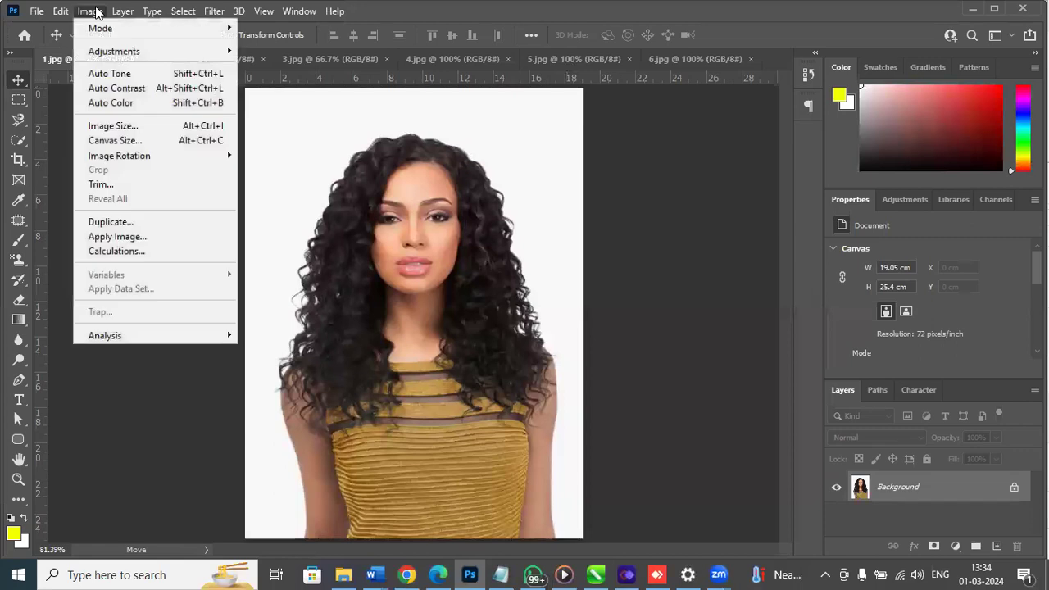
{"action": "left_click", "coordinate": [120, 127]}
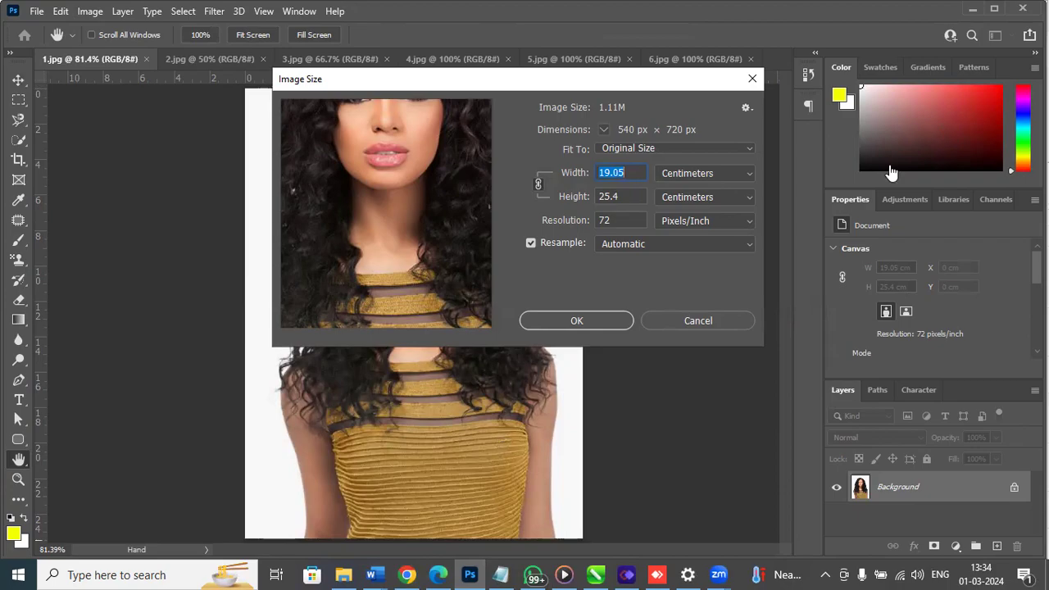
- Switch back to Canva and create a new custom-size design 19.05 cm wide and 25.4 cm high
{"action": "key", "text": "alt+Tab"}
{"action": "left_click", "coordinate": [853, 243]}
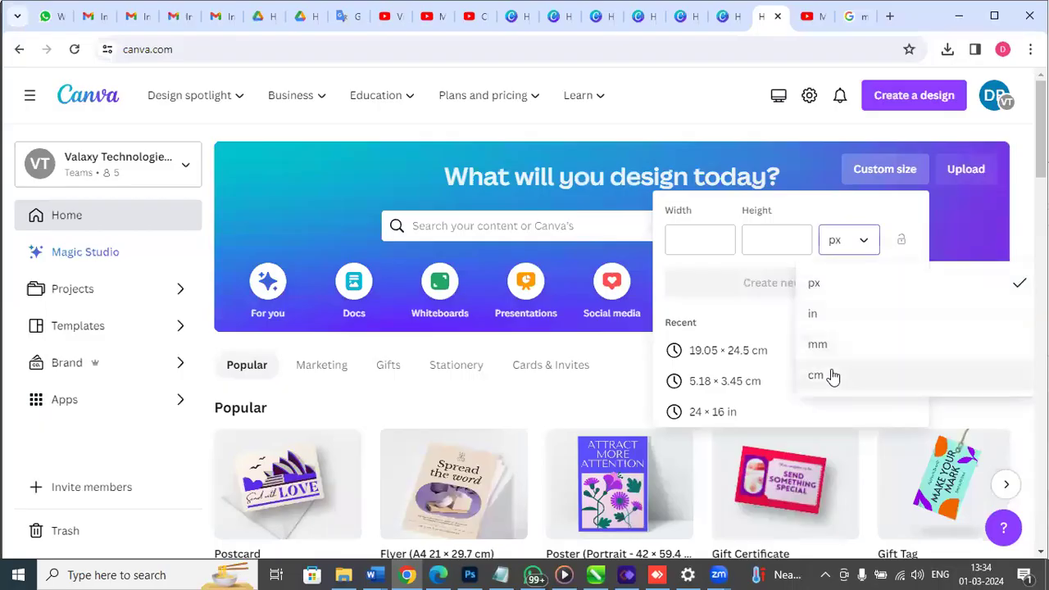
{"action": "left_click", "coordinate": [831, 374]}
{"action": "left_click", "coordinate": [689, 232]}
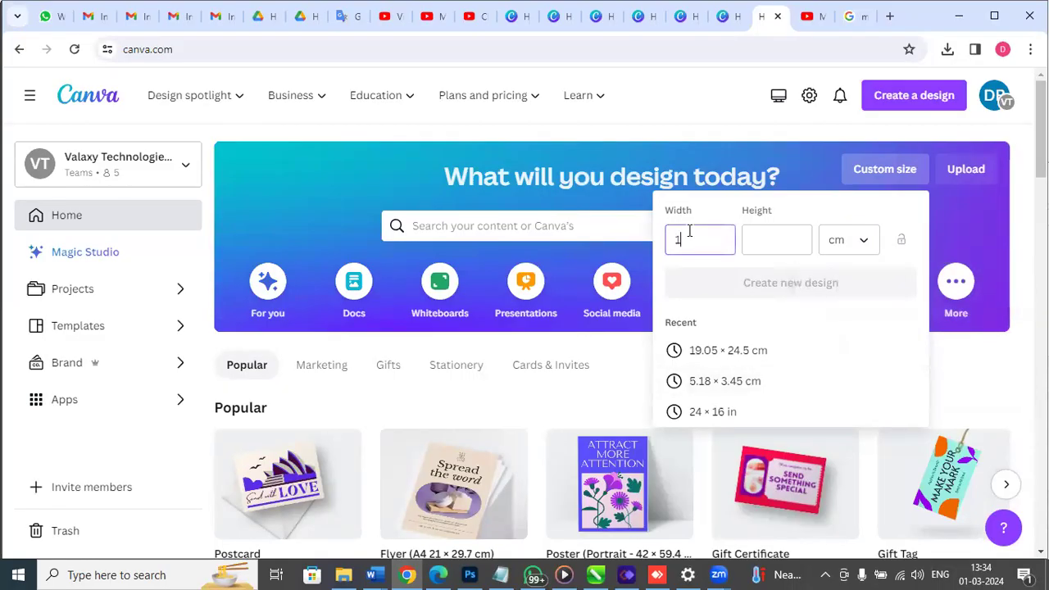
{"action": "key", "text": "Tab"}
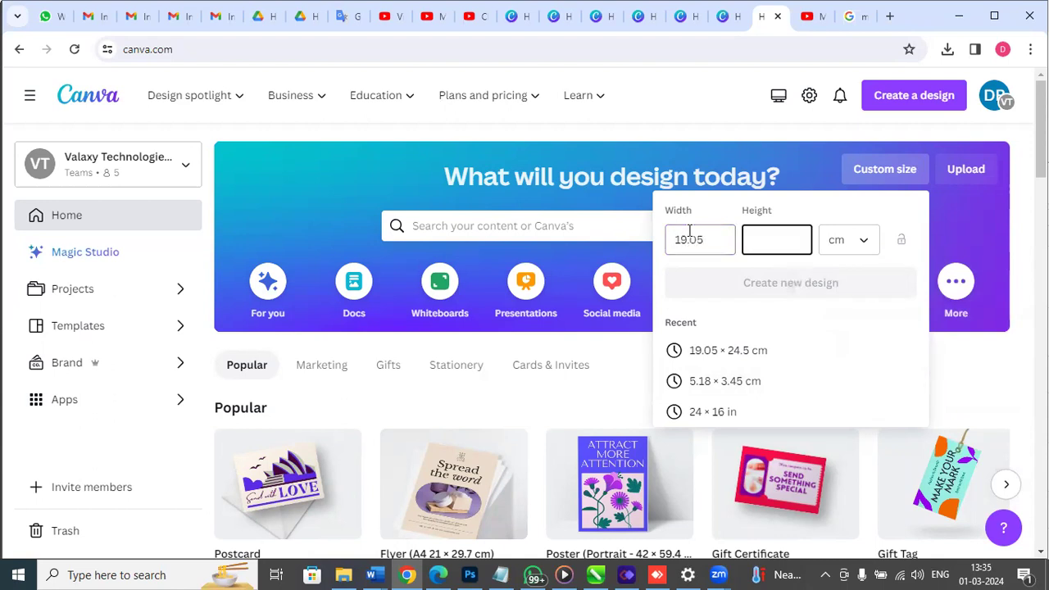
{"action": "type", "text": "24"}
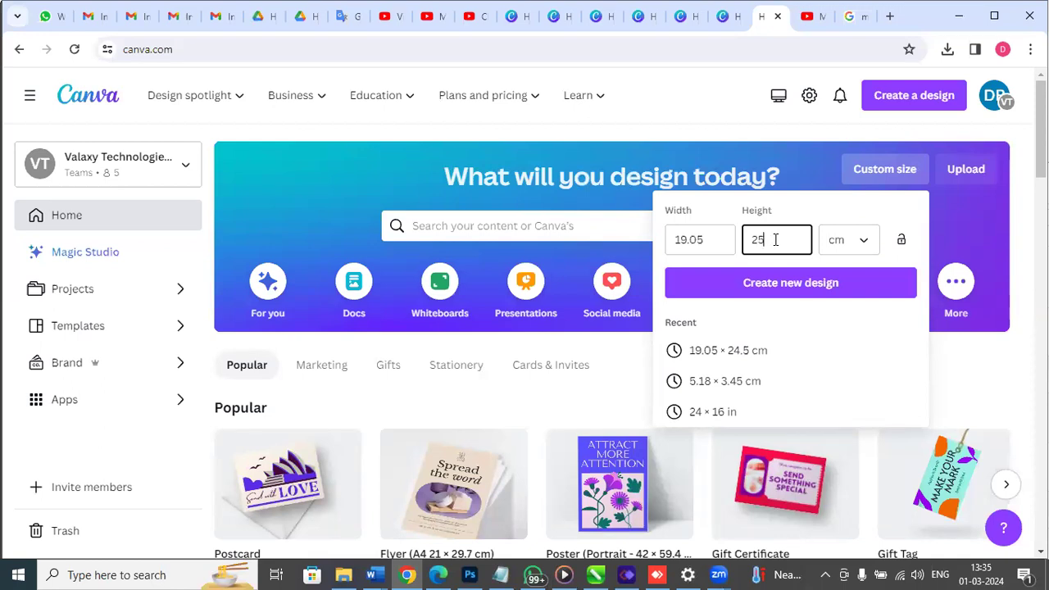
{"action": "left_click", "coordinate": [786, 282]}
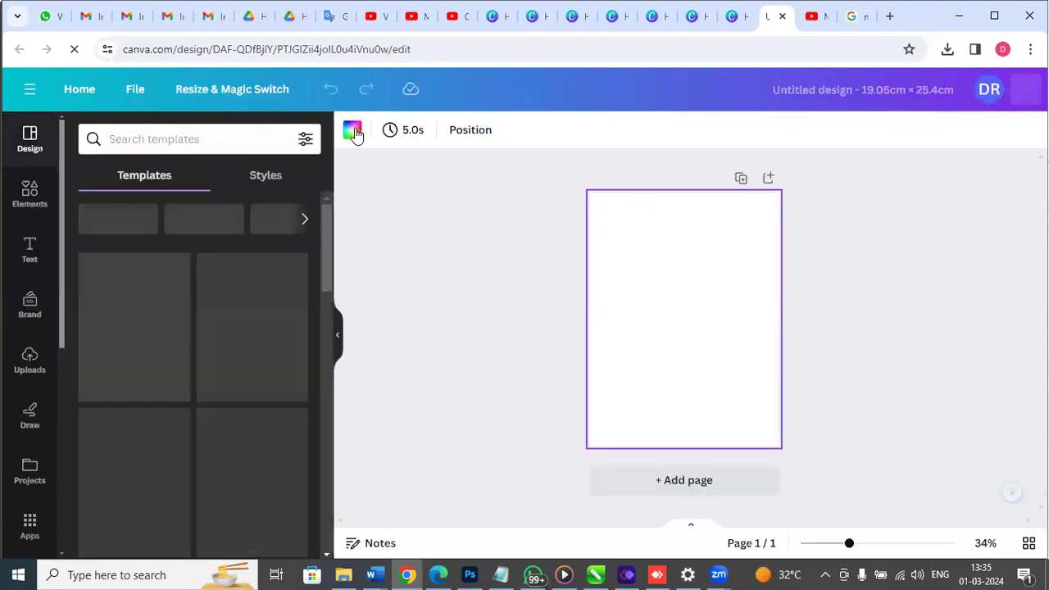
- Set the blank page's background to the solid dark grey default colour
{"action": "left_click", "coordinate": [352, 130]}
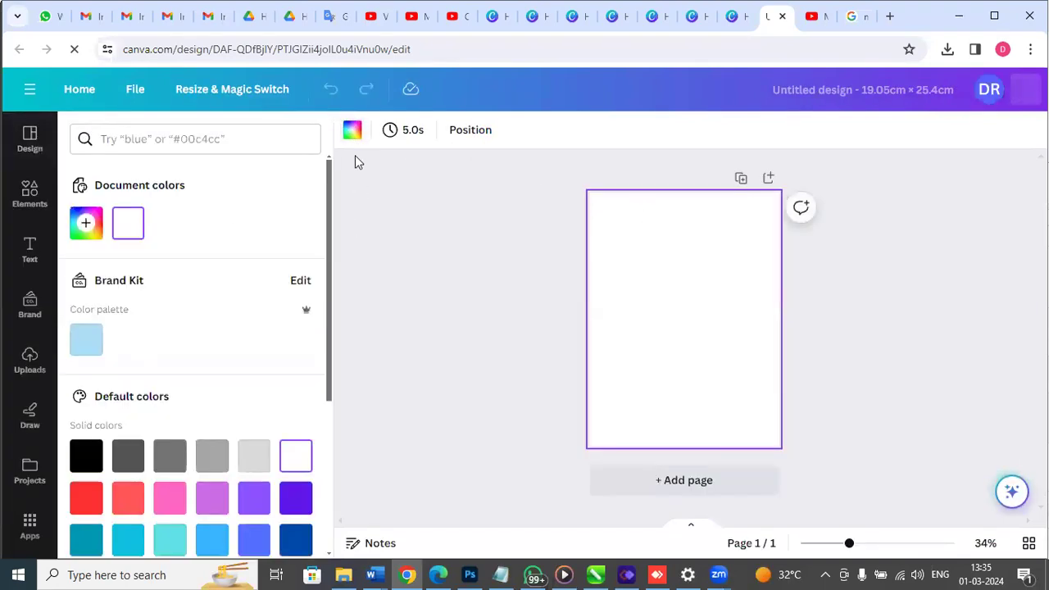
{"action": "left_click", "coordinate": [128, 455]}
{"action": "key", "text": "Escape"}
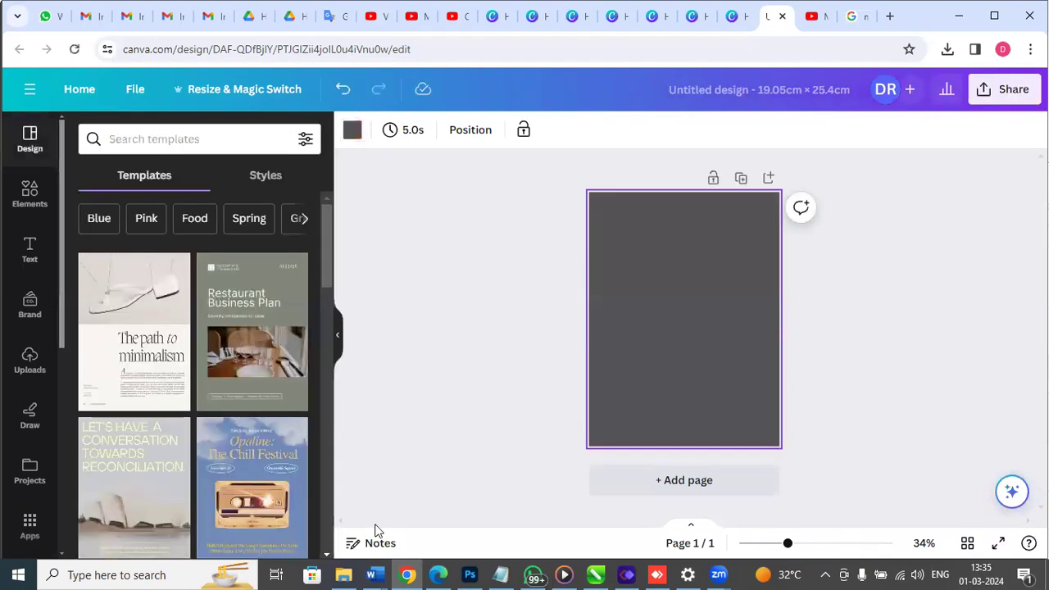
- Add image 1 from the Desktop's Images folder to the Canva page
{"action": "left_click", "coordinate": [345, 574]}
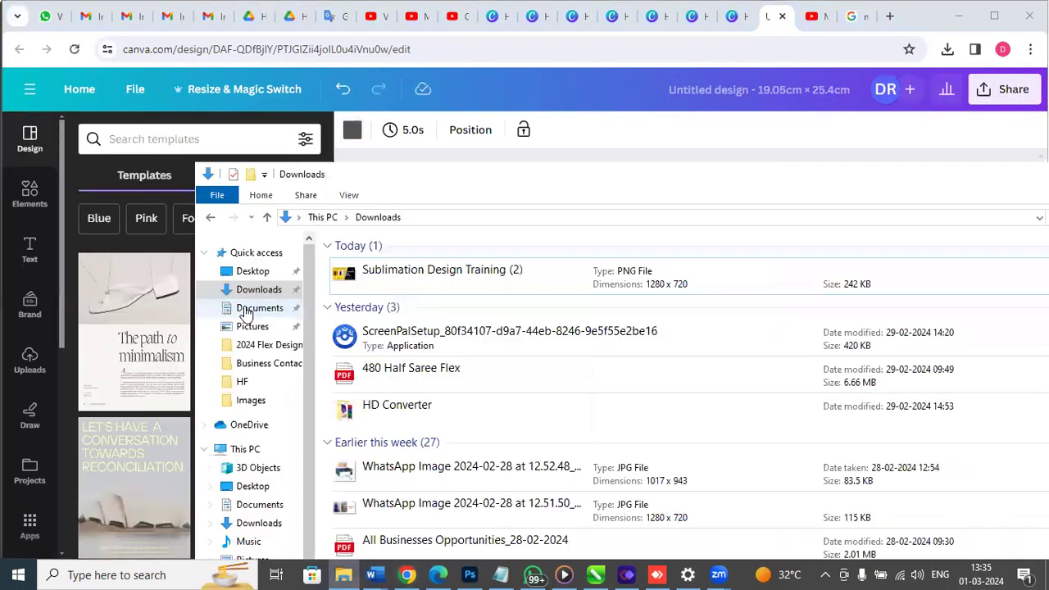
{"action": "left_click", "coordinate": [253, 270]}
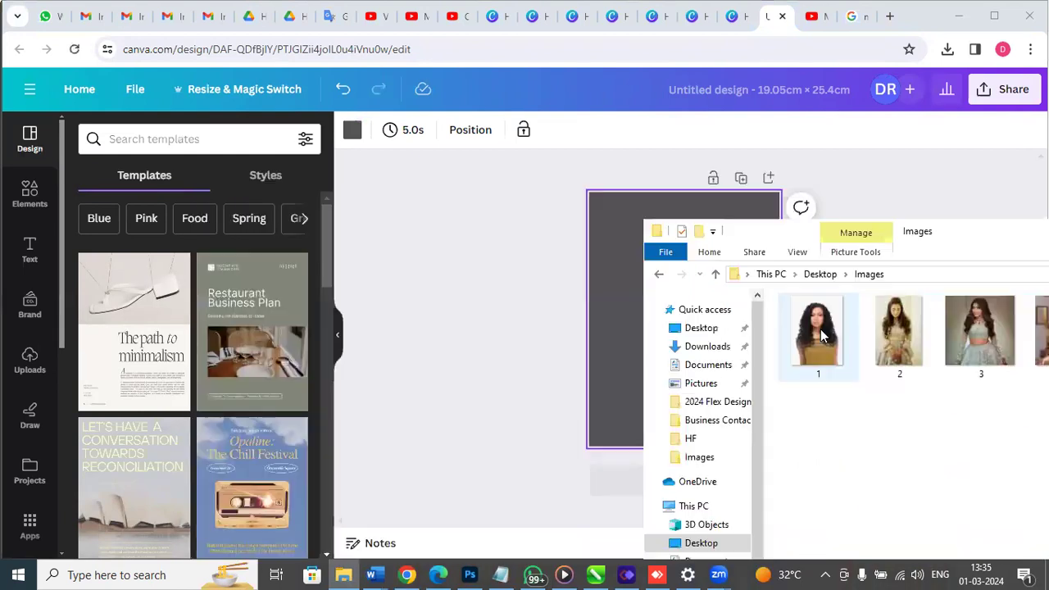
{"action": "left_click_drag", "start_coordinate": [821, 328], "coordinate": [622, 348]}
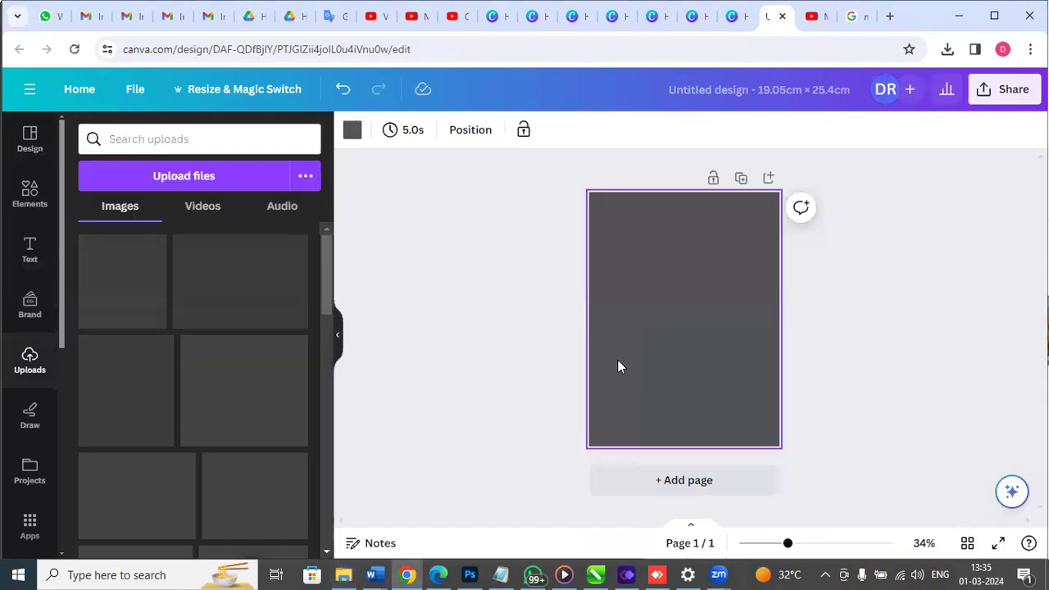
- Fit the portrait photo to fill the whole page and remove its background with BG Remover
{"action": "left_click_drag", "start_coordinate": [679, 326], "coordinate": [637, 272]}
{"action": "left_click_drag", "start_coordinate": [695, 336], "coordinate": [788, 440]}
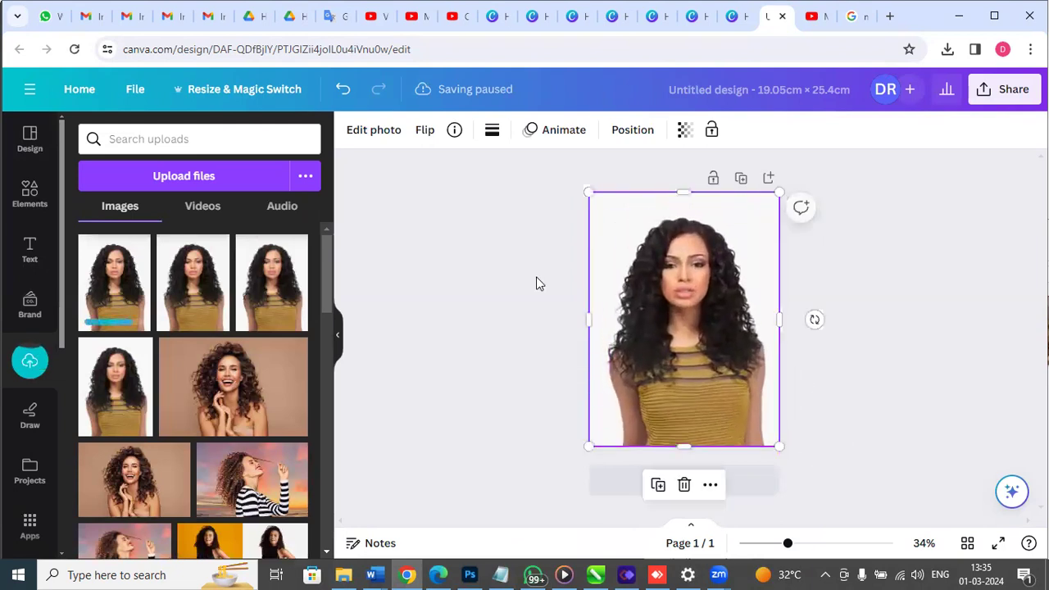
{"action": "left_click", "coordinate": [366, 134]}
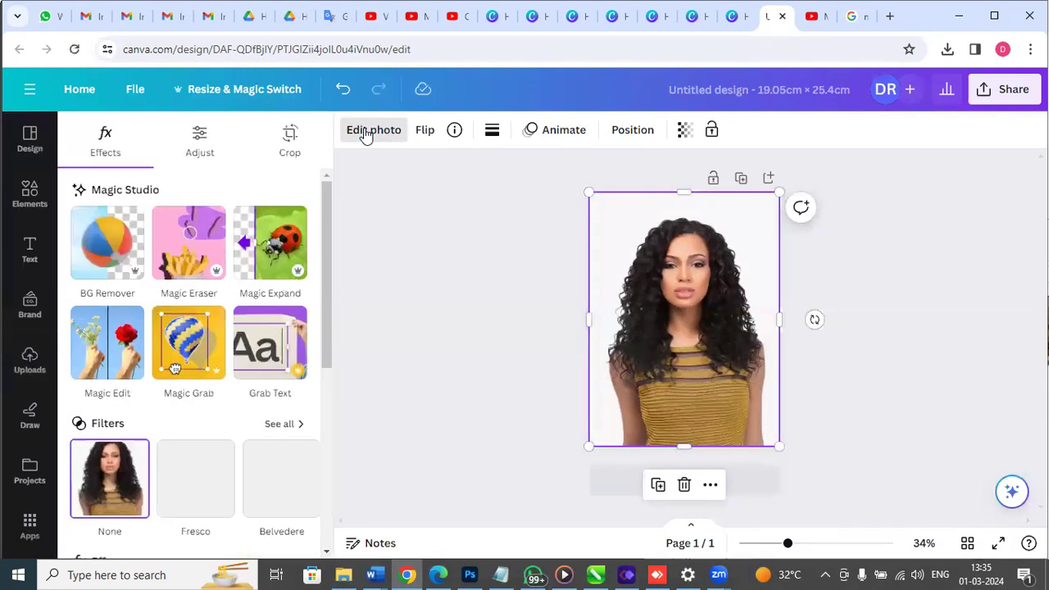
{"action": "left_click", "coordinate": [109, 232]}
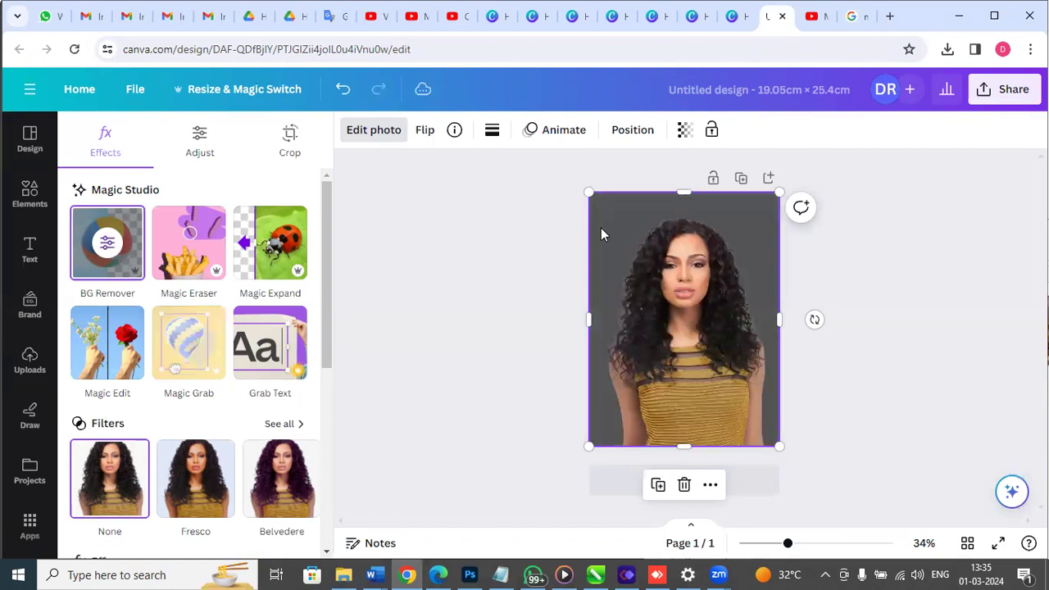
- Download the design as a PNG with a transparent background
{"action": "left_click", "coordinate": [1001, 95]}
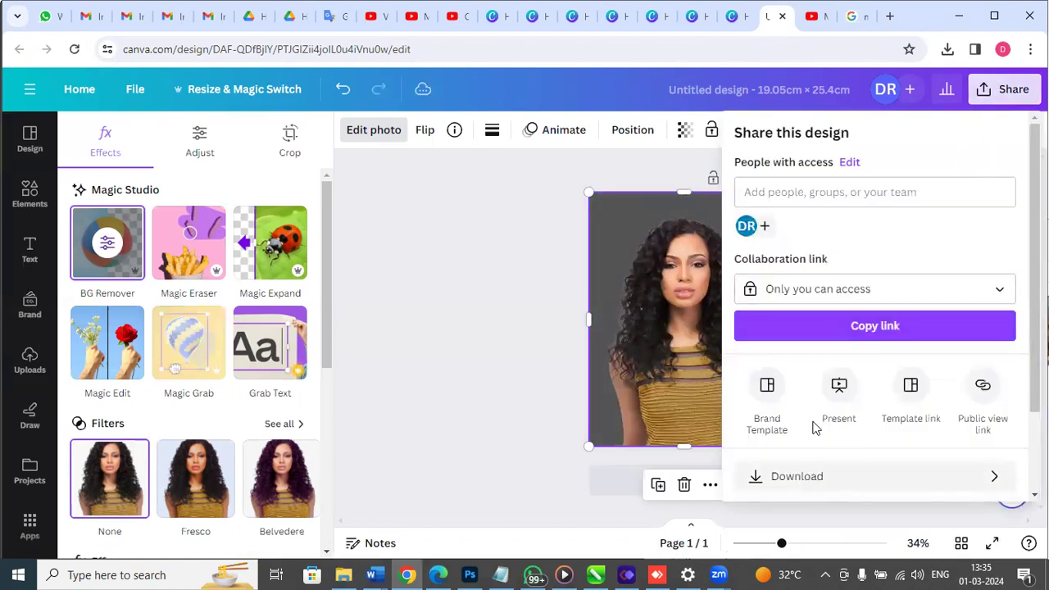
{"action": "left_click", "coordinate": [799, 478]}
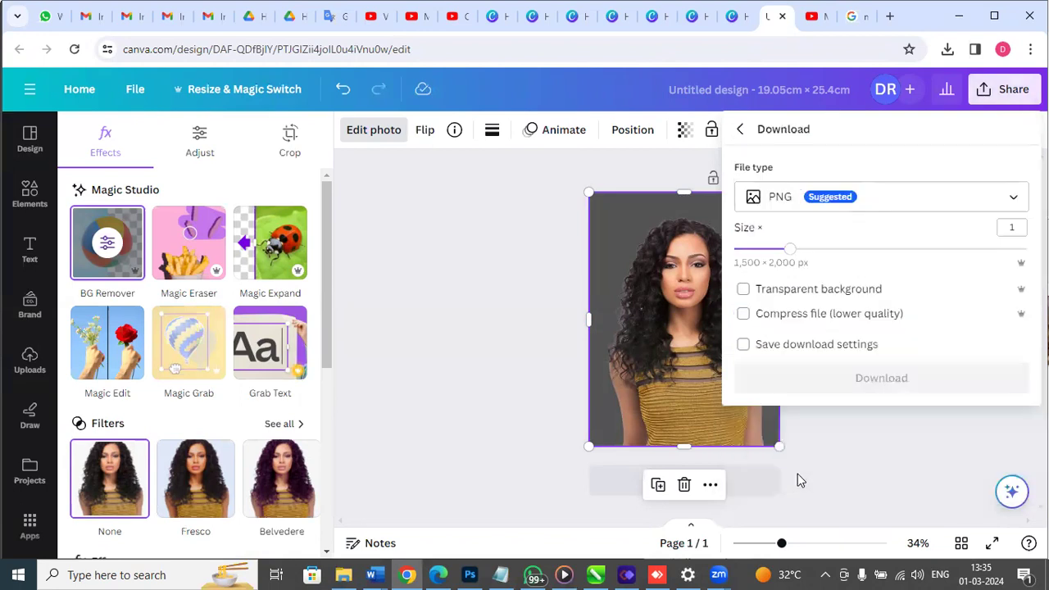
{"action": "left_click", "coordinate": [742, 290]}
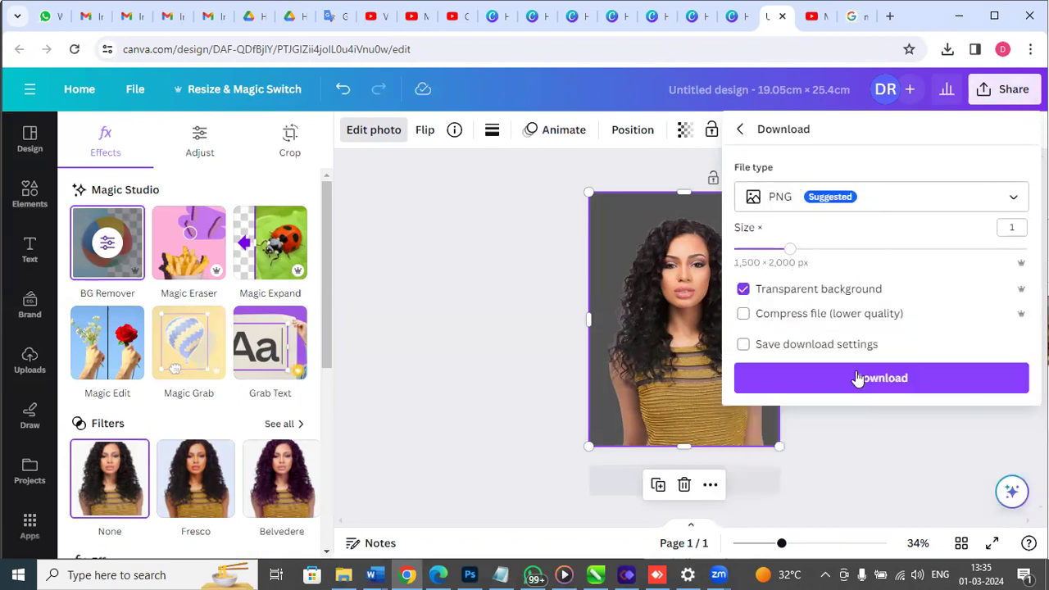
{"action": "left_click", "coordinate": [877, 461]}
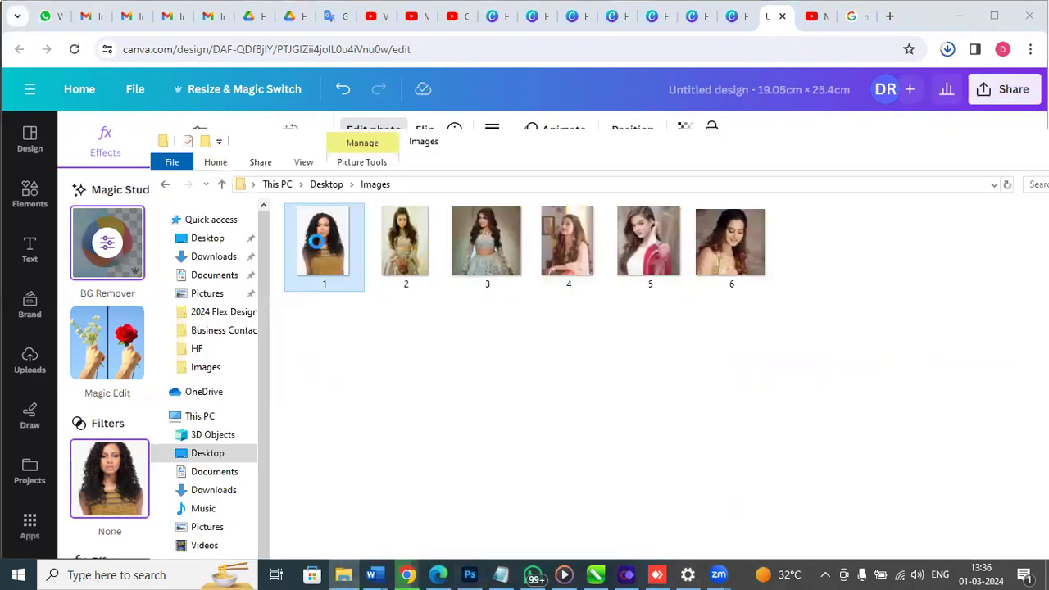
- Check the file size of image 1 in its file properties and close them
{"action": "right_click", "coordinate": [317, 245]}
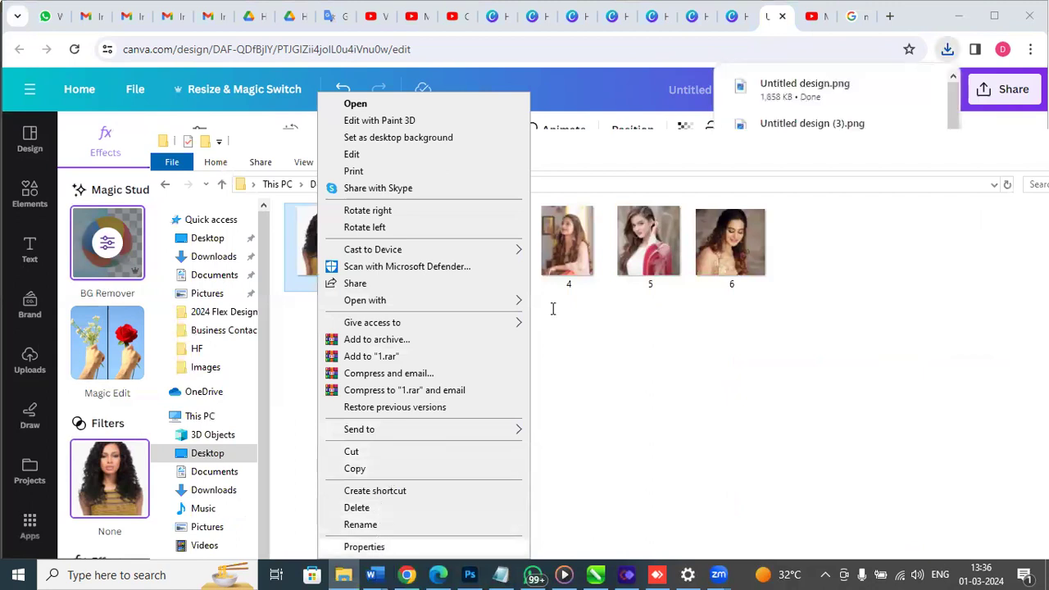
{"action": "left_click", "coordinate": [364, 547]}
{"action": "double_click", "coordinate": [401, 331]}
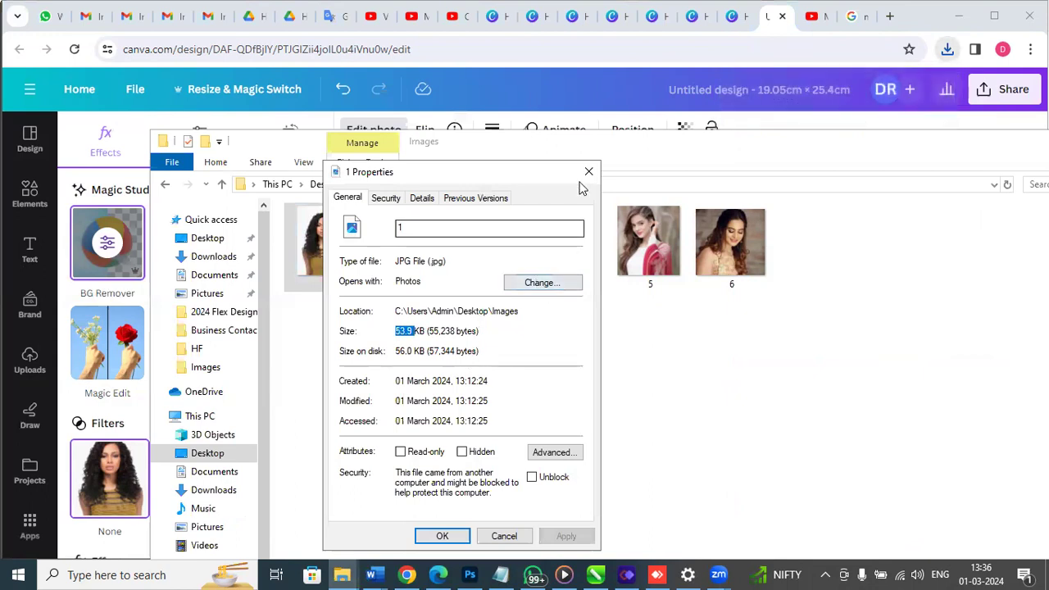
{"action": "left_click", "coordinate": [588, 171]}
- Check the file size of the Untitled design PNG in the Downloads folder
{"action": "left_click", "coordinate": [205, 257]}
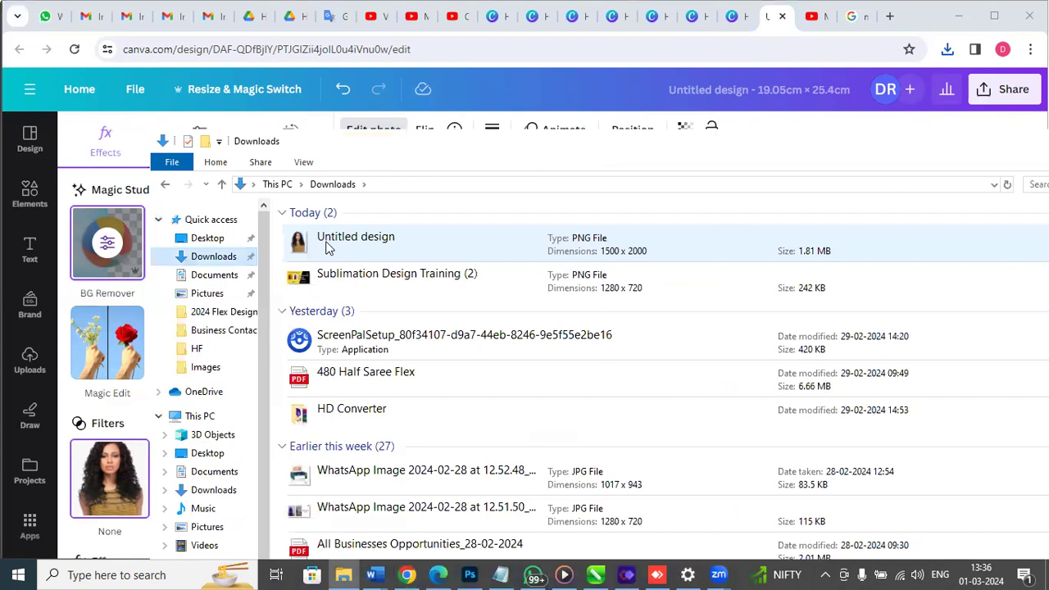
{"action": "left_click", "coordinate": [328, 248]}
{"action": "key", "text": "shift+F10"}
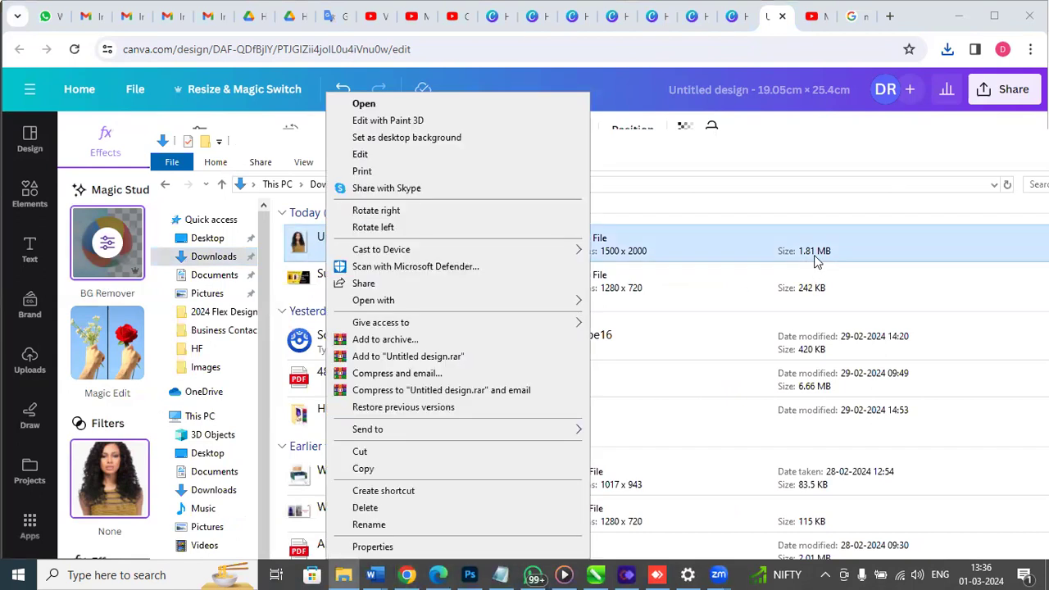
{"action": "key", "text": "Escape"}
{"action": "key", "text": "shift+Down"}
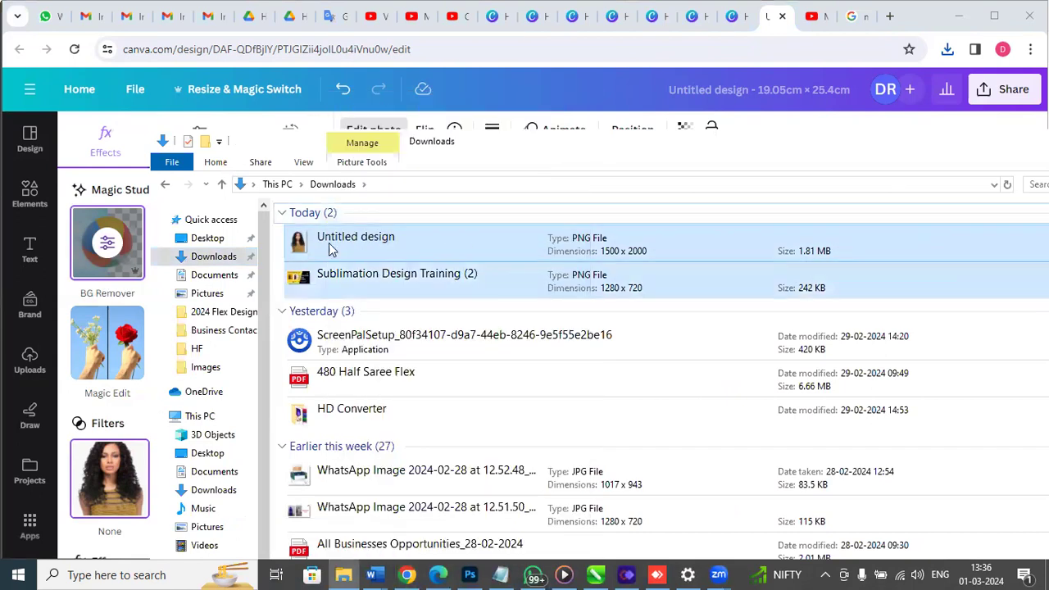
{"action": "right_click", "coordinate": [328, 242]}
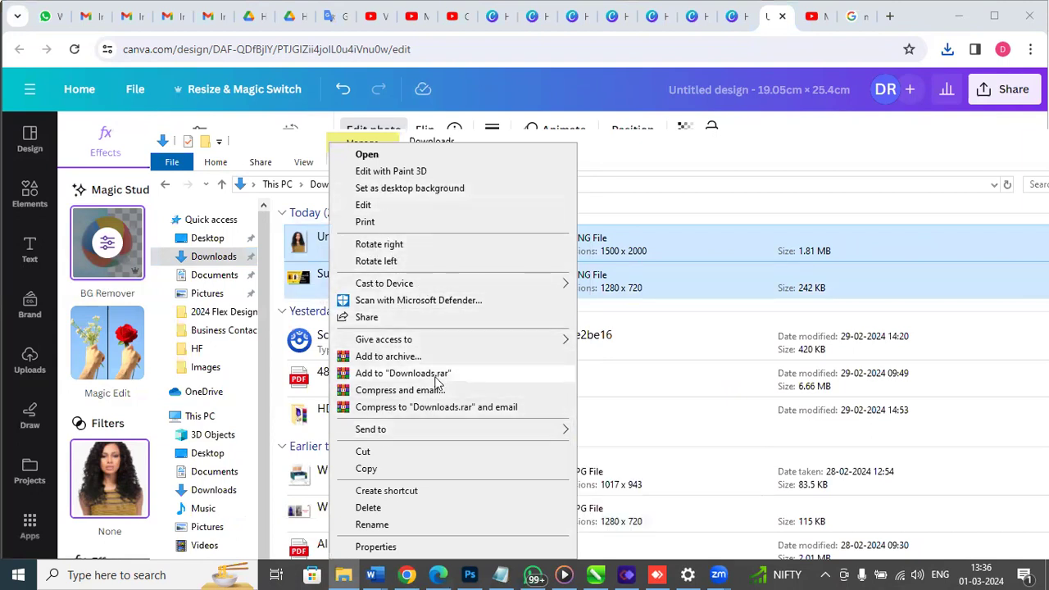
{"action": "left_click", "coordinate": [685, 201]}
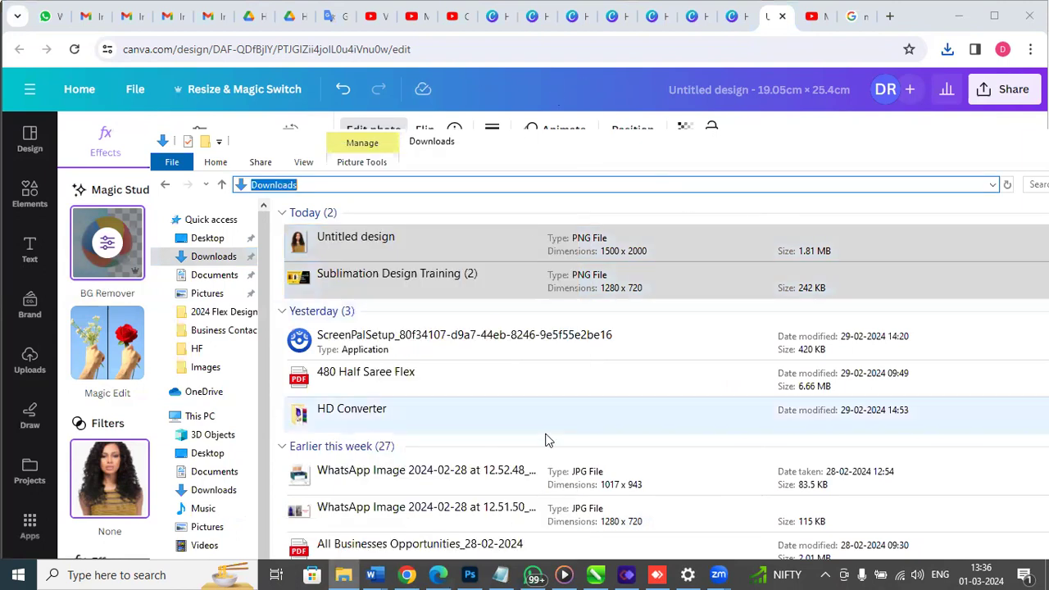
- Switch to Photoshop, dismiss the Image Size dialog and open the Untitled design PNG from the Downloads folder
{"action": "left_click", "coordinate": [469, 575]}
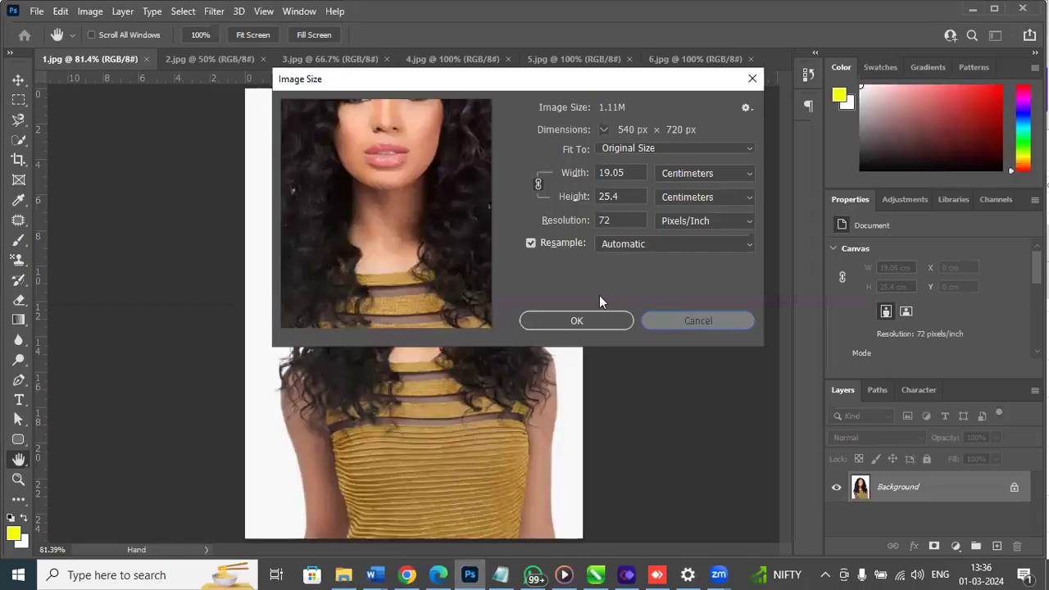
{"action": "left_click", "coordinate": [699, 321]}
{"action": "left_click", "coordinate": [37, 14]}
{"action": "left_click", "coordinate": [43, 14]}
{"action": "left_click", "coordinate": [46, 14]}
{"action": "left_click", "coordinate": [629, 142]}
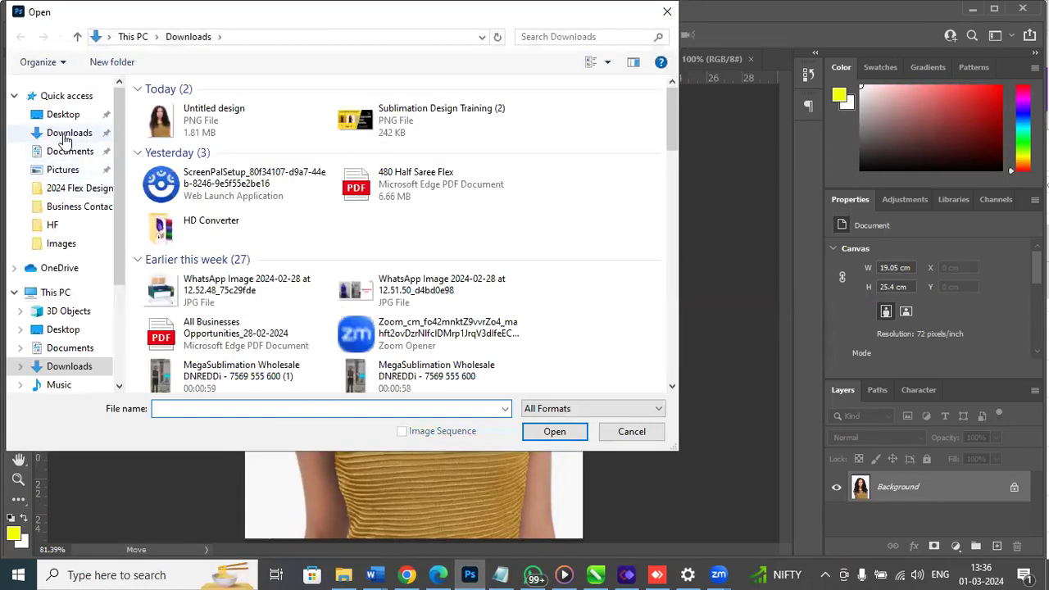
{"action": "left_click", "coordinate": [97, 133]}
{"action": "left_click", "coordinate": [160, 123]}
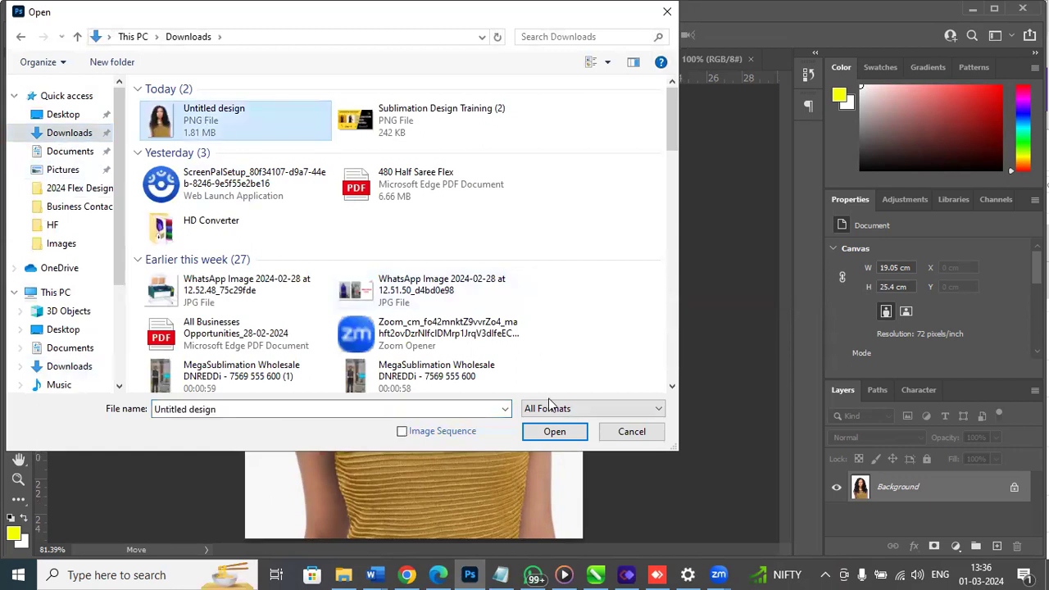
{"action": "left_click", "coordinate": [554, 434]}
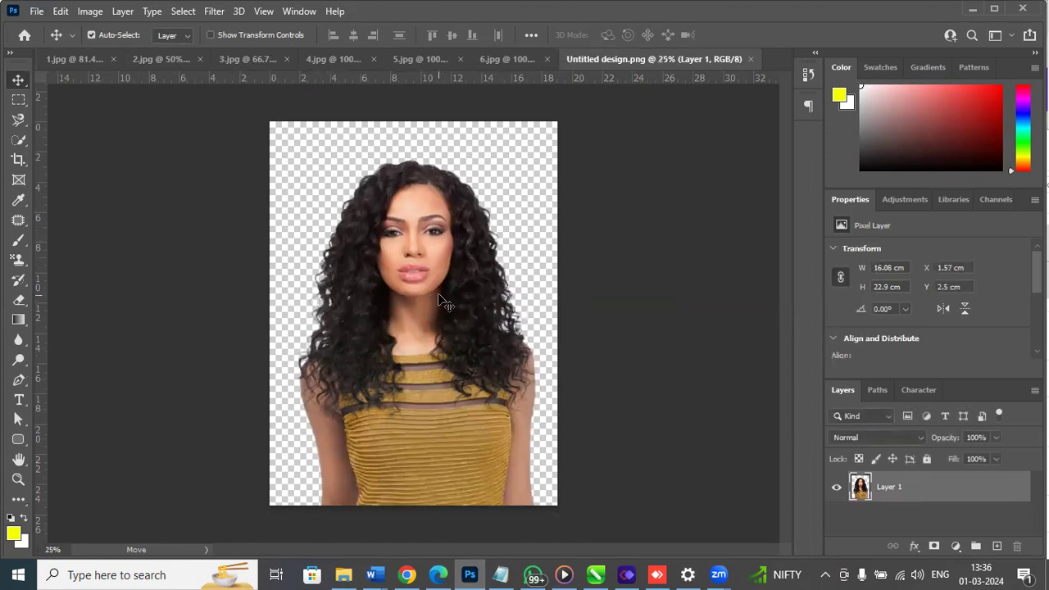
- Compare the face and hair detail of the transparent cutout with the original 1.jpg at close zoom
{"action": "key", "text": "z"}
{"action": "left_click", "coordinate": [434, 247]}
{"action": "left_click", "coordinate": [435, 253]}
{"action": "left_click", "coordinate": [433, 255]}
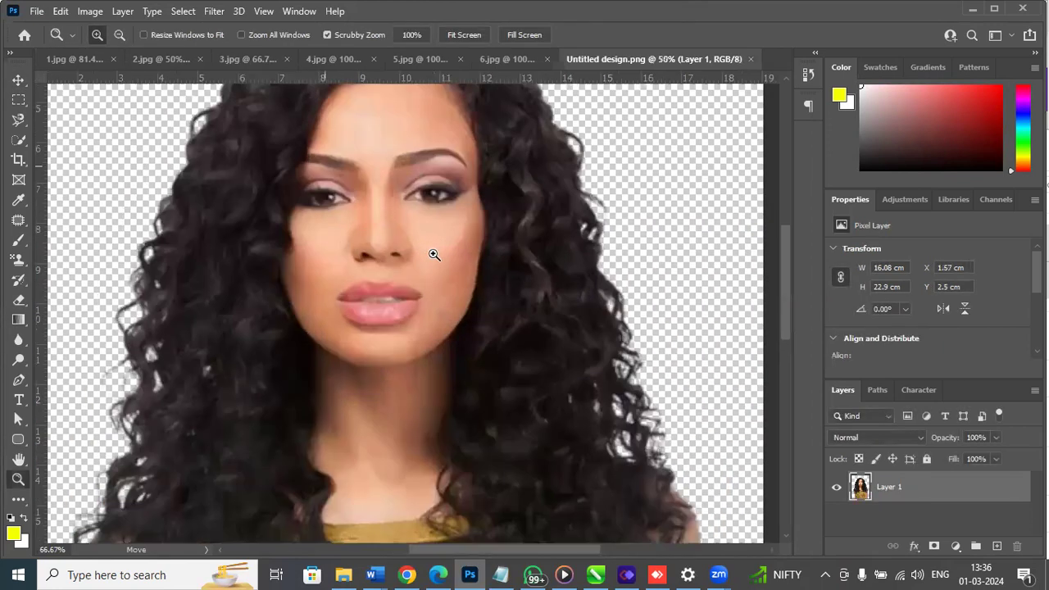
{"action": "left_click", "coordinate": [433, 255]}
{"action": "left_click", "coordinate": [74, 57]}
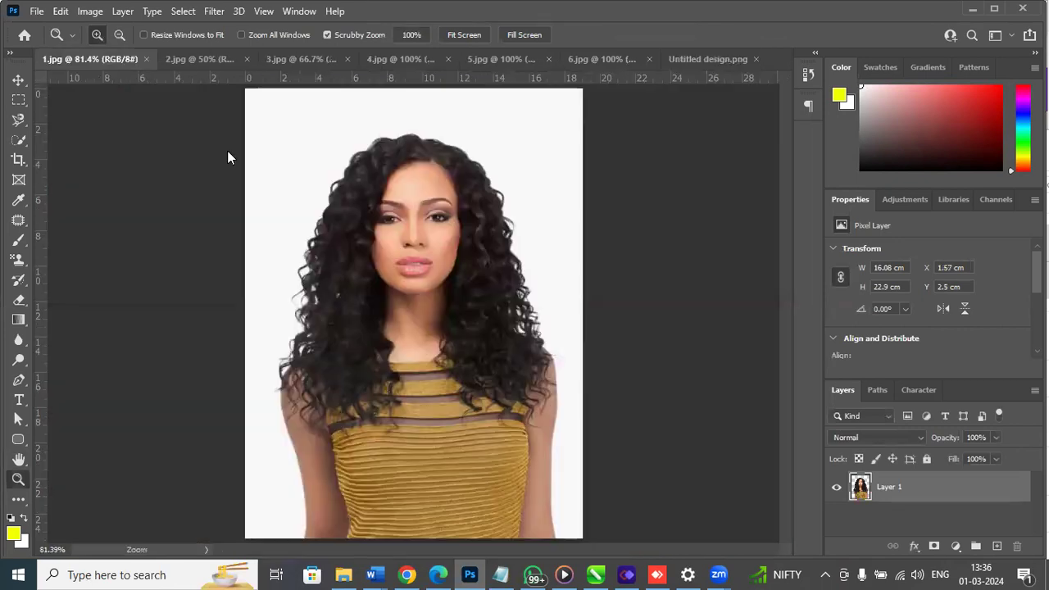
{"action": "left_click", "coordinate": [423, 250]}
{"action": "left_click", "coordinate": [422, 250]}
{"action": "left_click", "coordinate": [422, 250]}
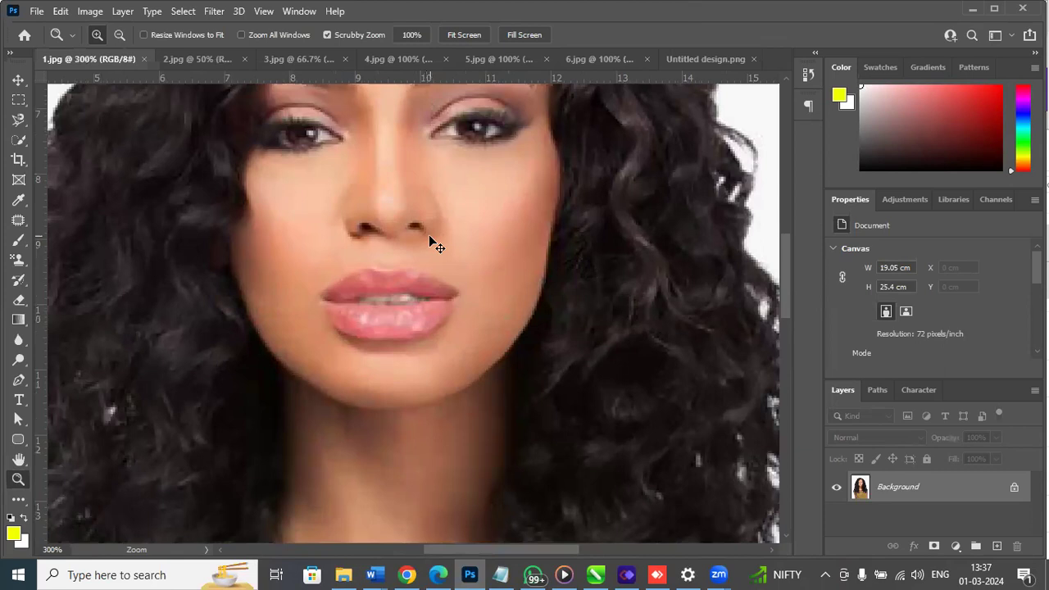
{"action": "key", "text": "ctrl+0"}
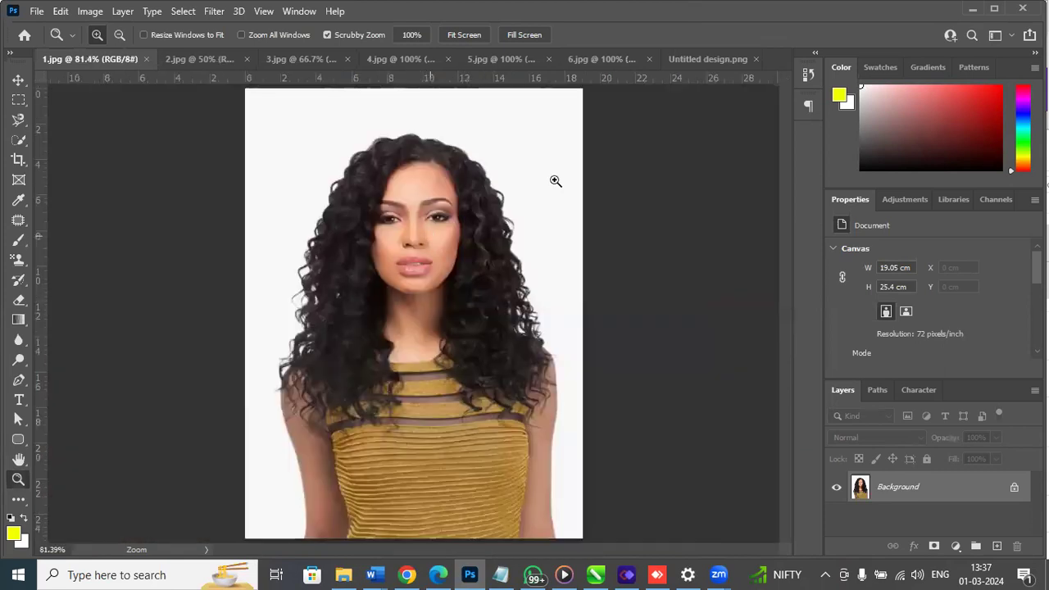
{"action": "left_click", "coordinate": [698, 59]}
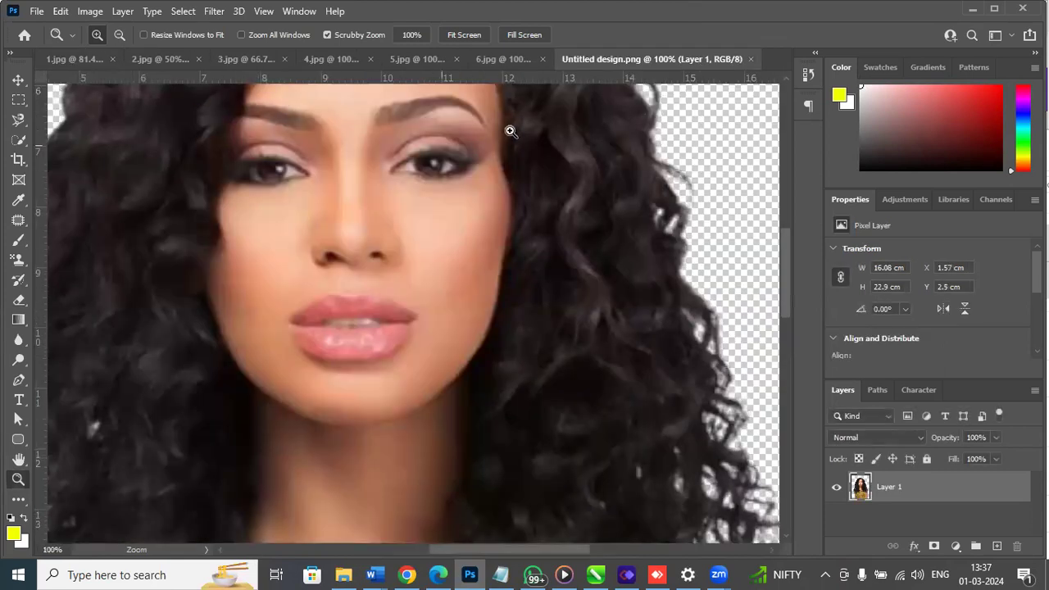
{"action": "key", "text": "ctrl+0"}
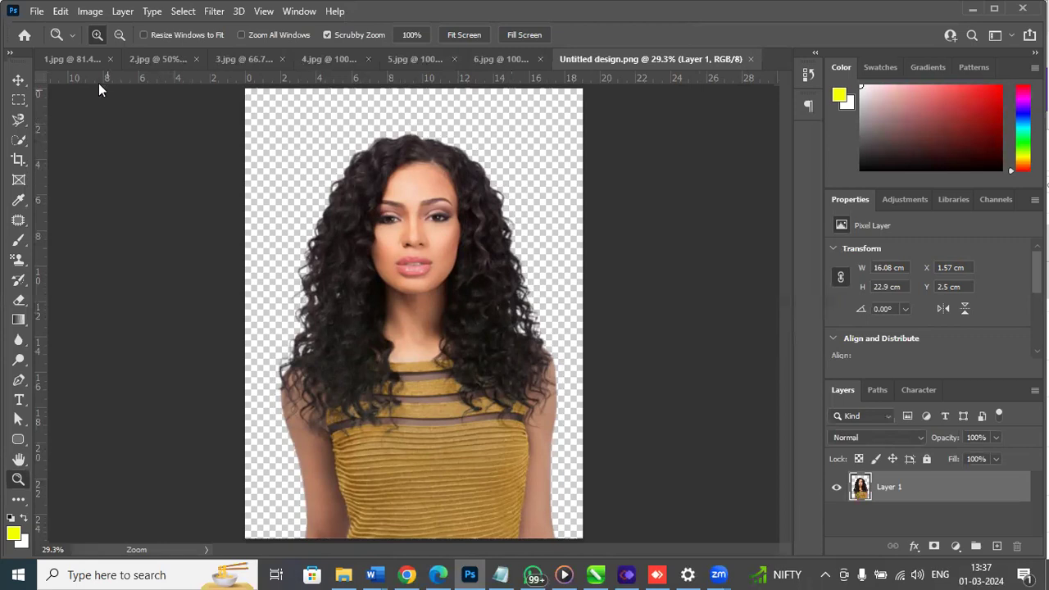
- Look up the width and height of 2.jpg in the Image Size dialog
{"action": "left_click", "coordinate": [159, 59]}
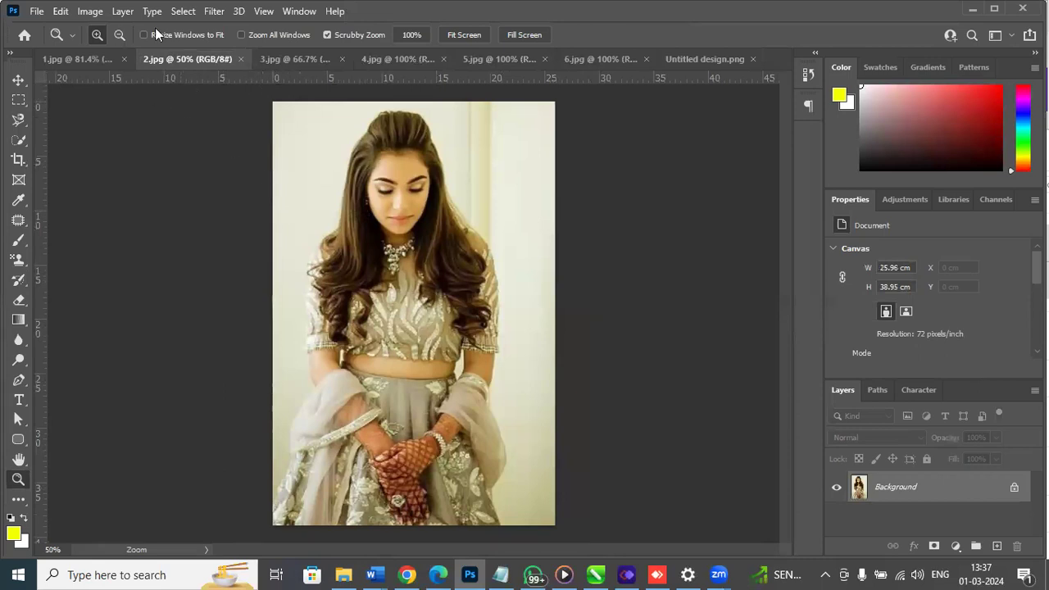
{"action": "left_click", "coordinate": [89, 12]}
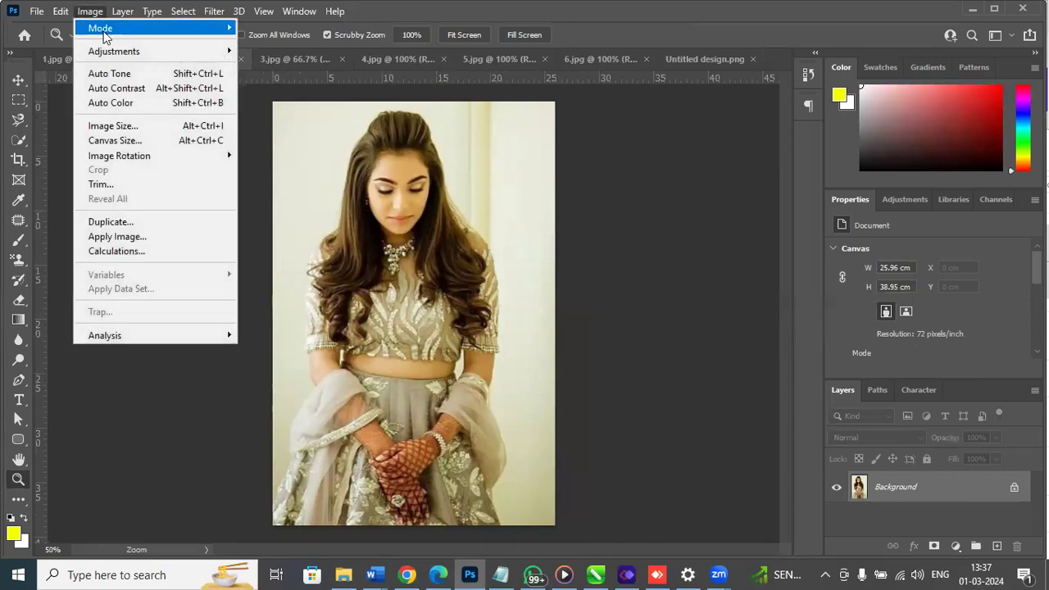
{"action": "left_click", "coordinate": [134, 125]}
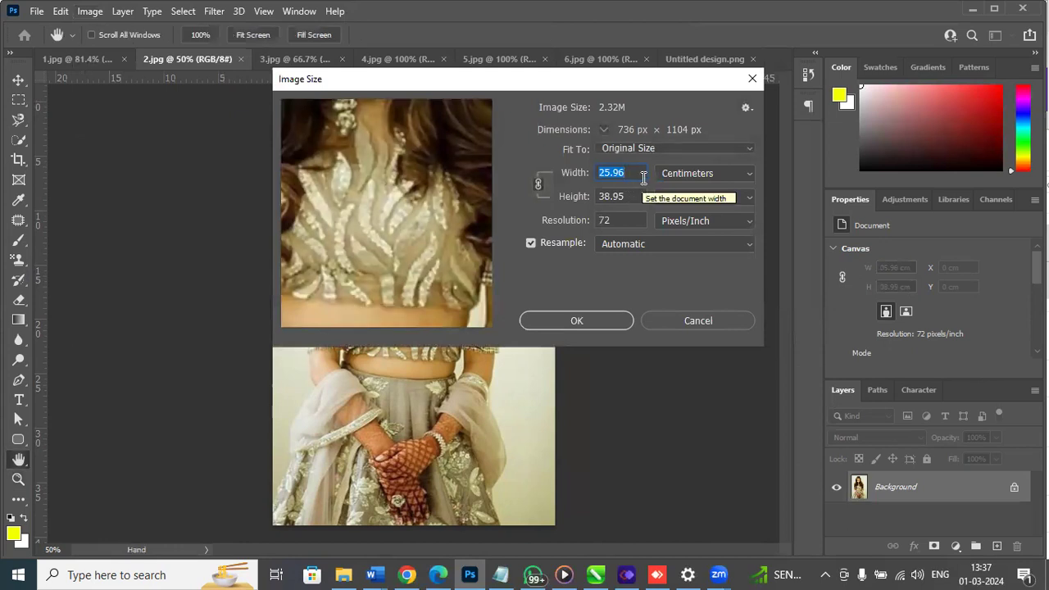
- Switch to Canva in Chrome and start a custom-size design from the home page with centimetres as the unit
{"action": "left_click", "coordinate": [407, 574]}
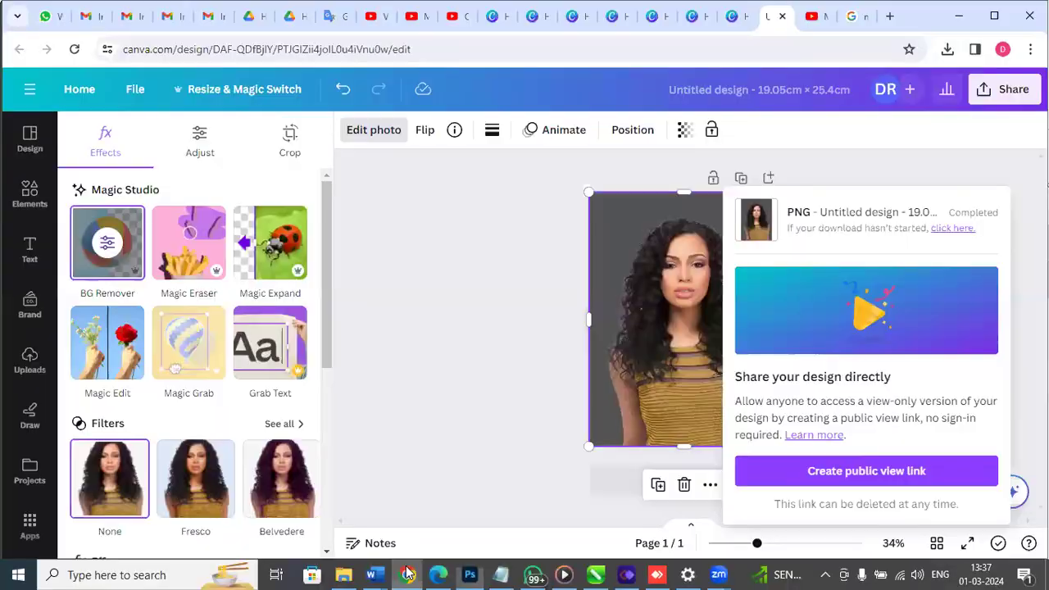
{"action": "left_click", "coordinate": [78, 93]}
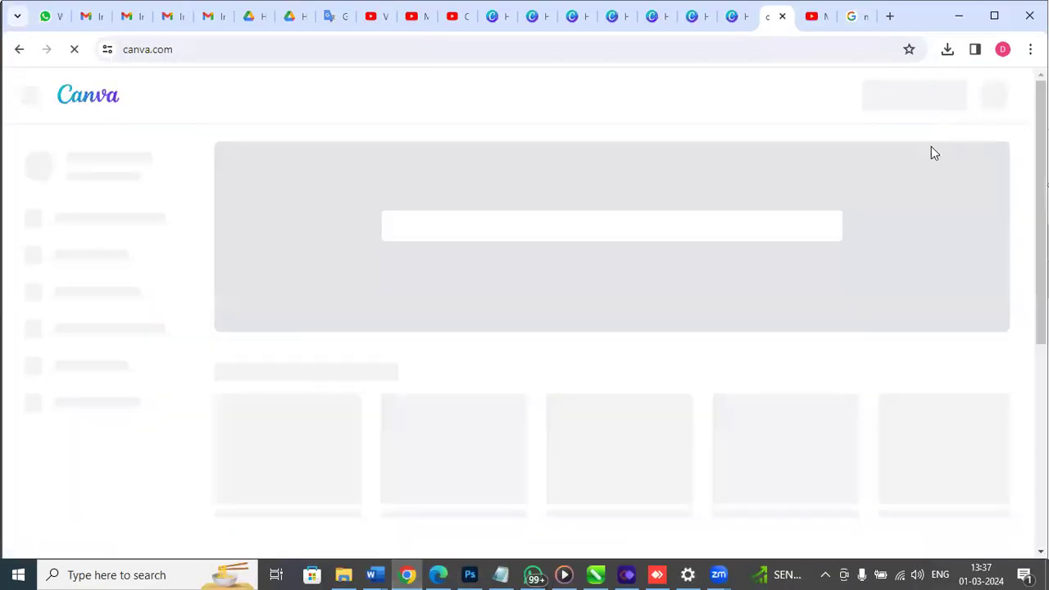
{"action": "left_click", "coordinate": [926, 95]}
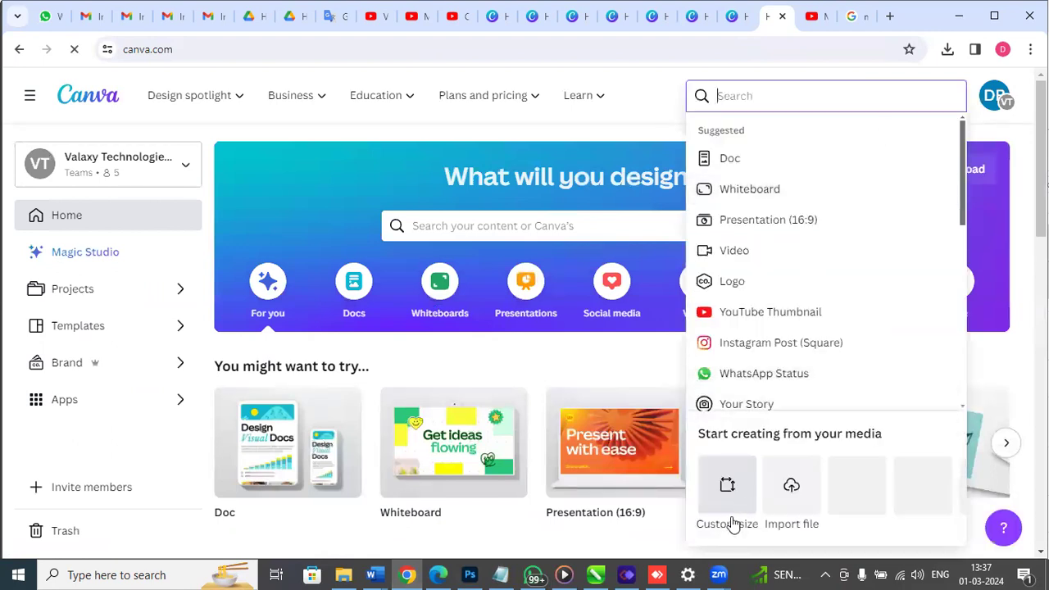
{"action": "left_click", "coordinate": [726, 490]}
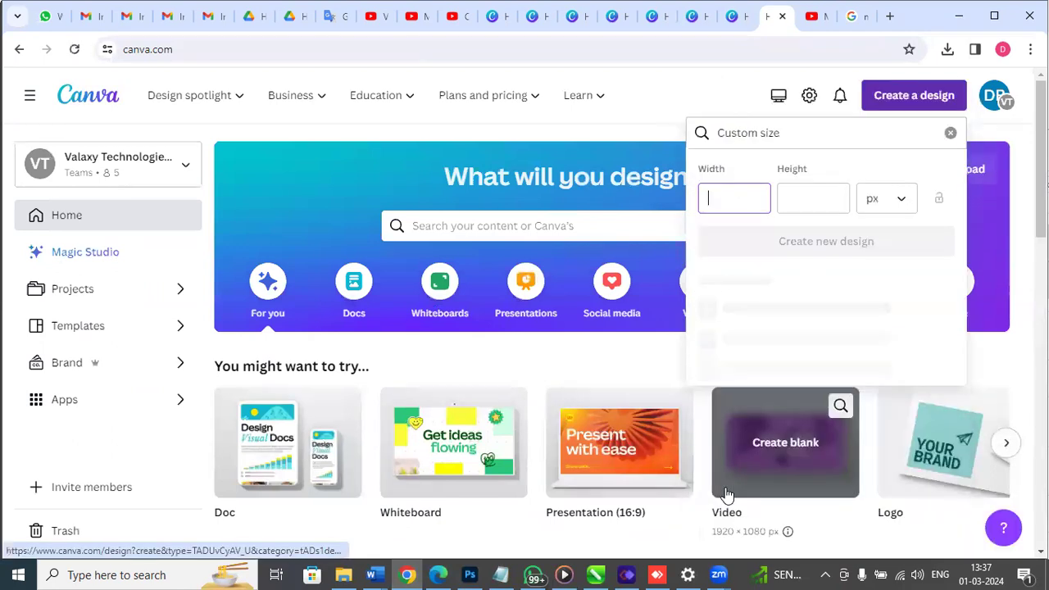
{"action": "key", "text": "alt+Tab"}
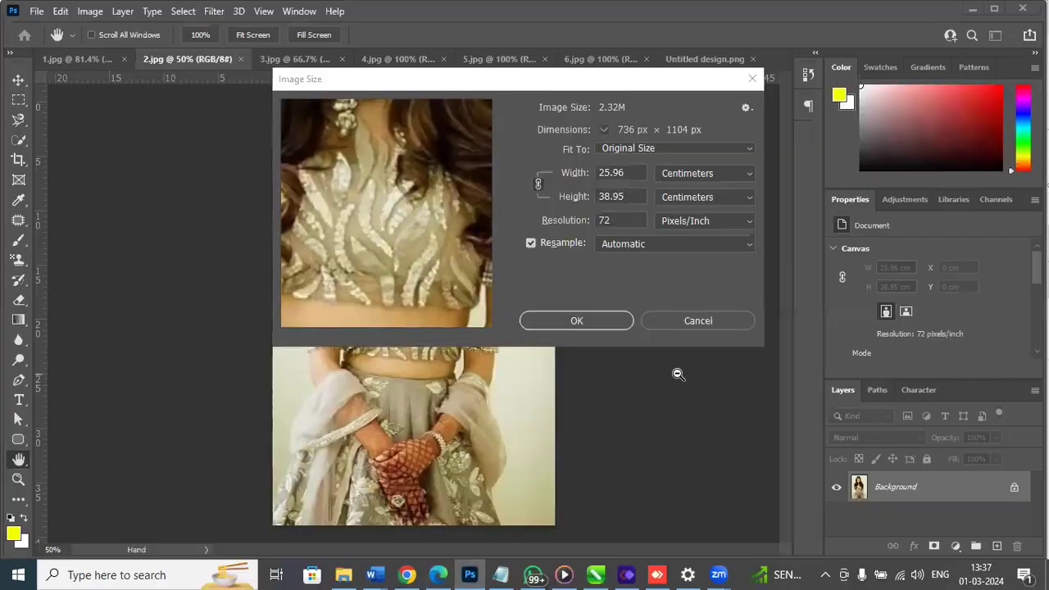
{"action": "key", "text": "alt+Tab"}
{"action": "left_click", "coordinate": [873, 200]}
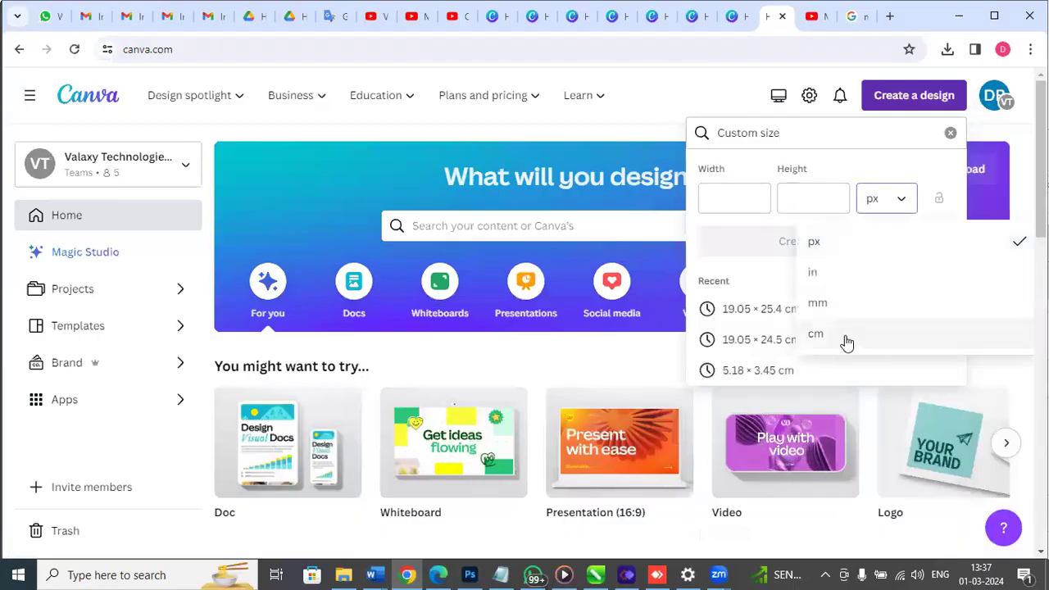
{"action": "left_click", "coordinate": [837, 342]}
- Set the custom size to 25.96 cm wide and 38.95 cm high, matching 2.jpg, and create the new design
{"action": "left_click", "coordinate": [739, 201]}
{"action": "type", "text": "25.96"}
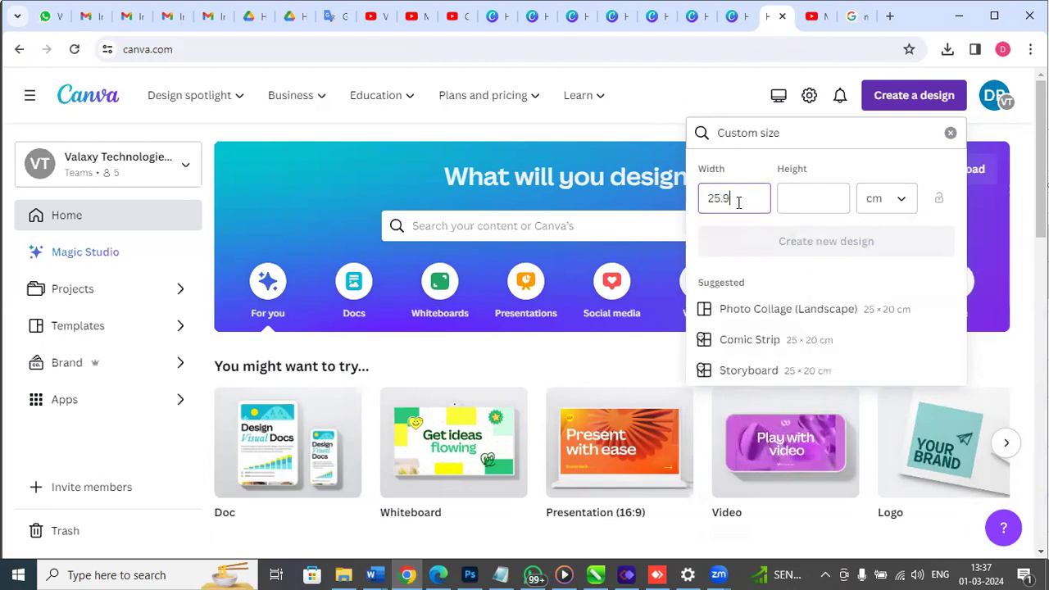
{"action": "key", "text": "Tab"}
{"action": "key", "text": "alt+Tab"}
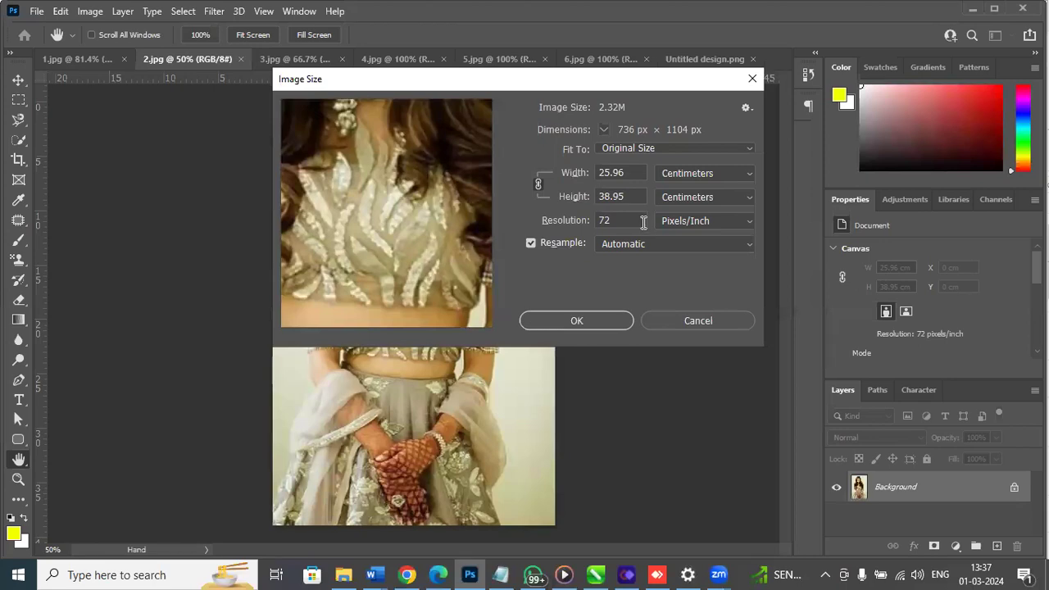
{"action": "key", "text": "alt+Tab"}
{"action": "type", "text": "38"}
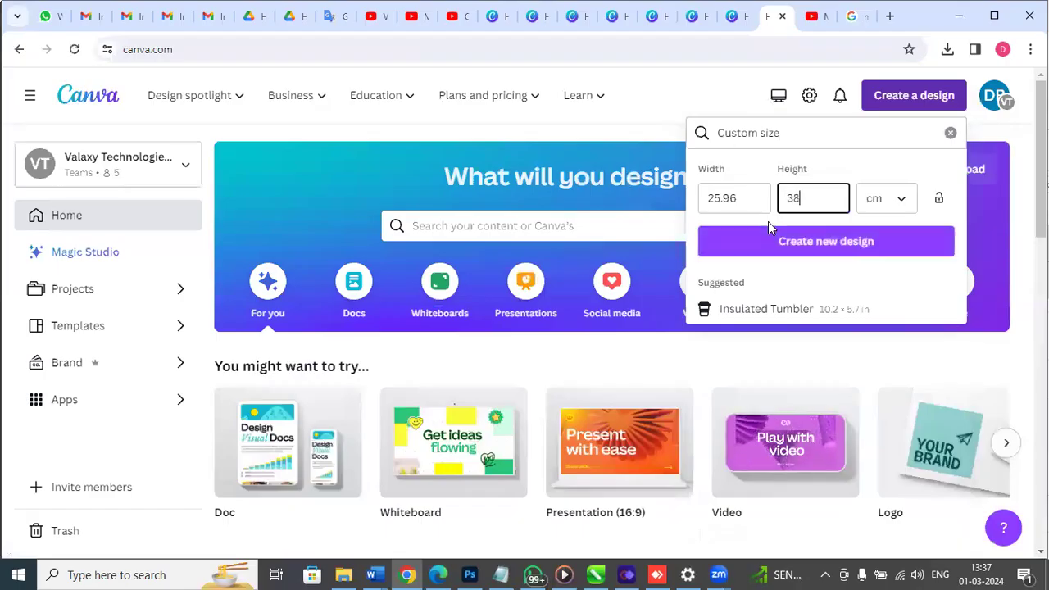
{"action": "type", "text": ".95"}
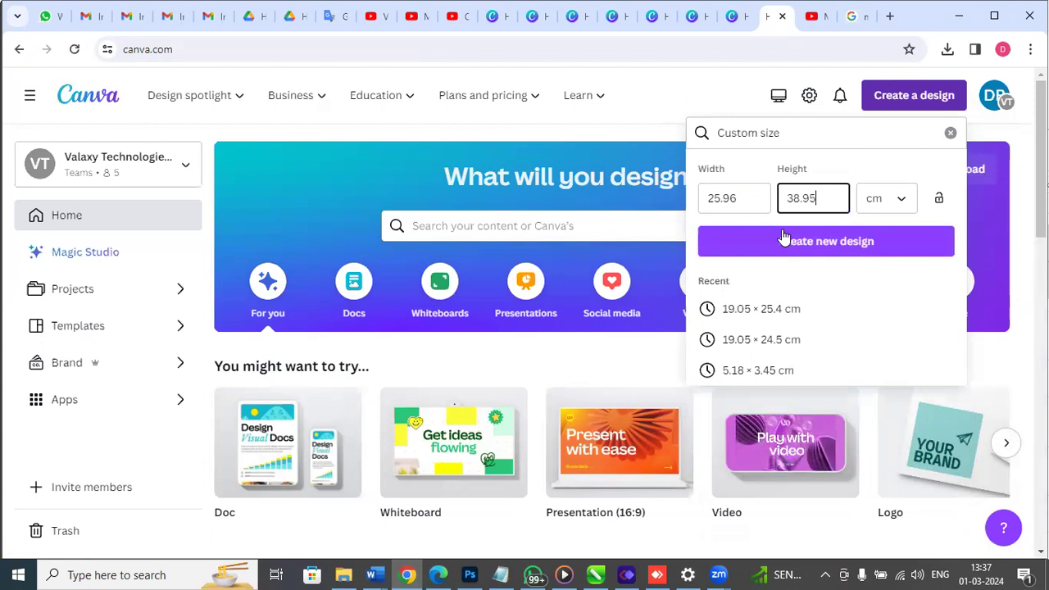
{"action": "left_click", "coordinate": [824, 245]}
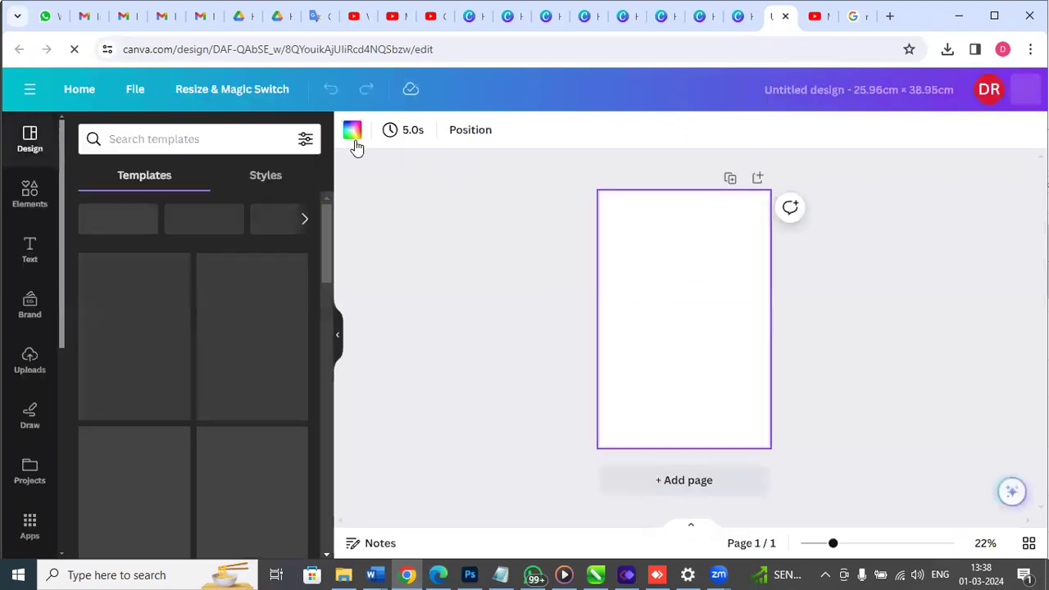
- Set the blank page's background to the solid medium grey default colour
{"action": "left_click", "coordinate": [351, 131]}
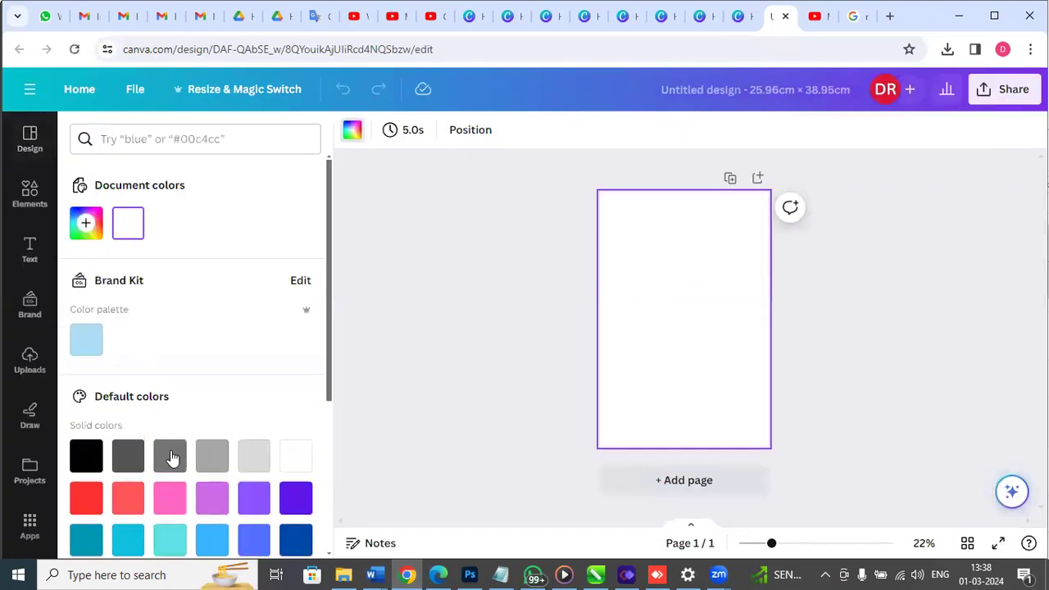
{"action": "left_click", "coordinate": [186, 451]}
{"action": "left_click", "coordinate": [531, 249]}
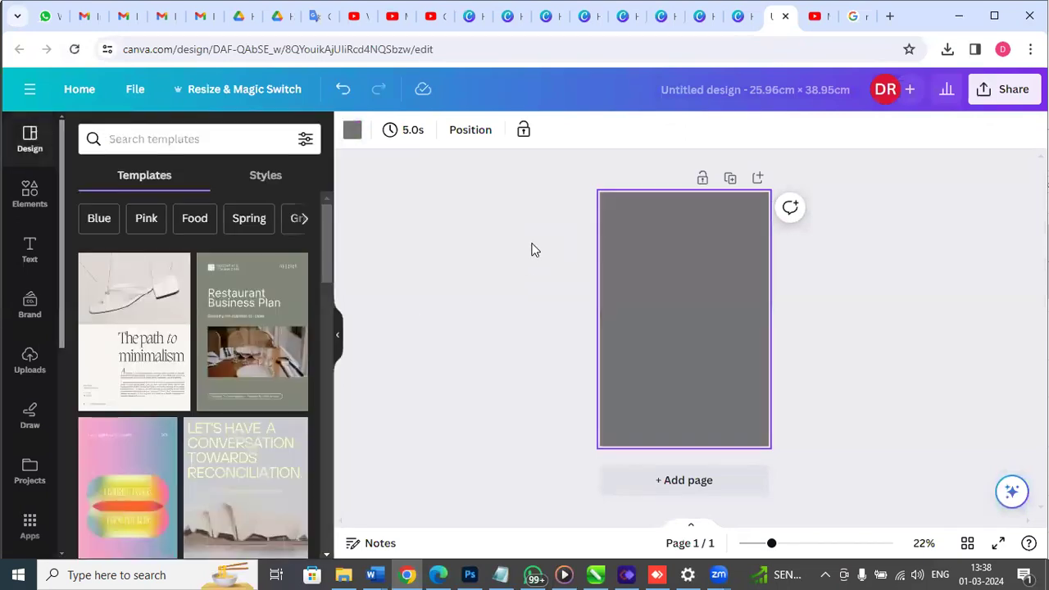
- Add 2.jpg from the Desktop's Images folder in File Explorer to the grey Canva page and scale it to fill the page
{"action": "key", "text": "alt+Tab"}
{"action": "key", "text": "alt+Tab"}
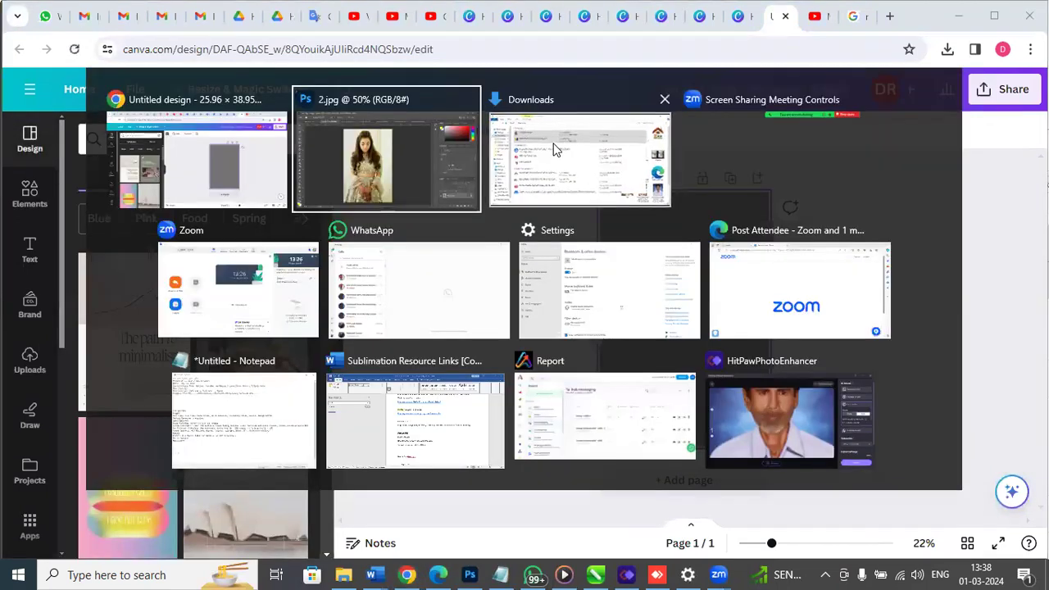
{"action": "left_click", "coordinate": [207, 238]}
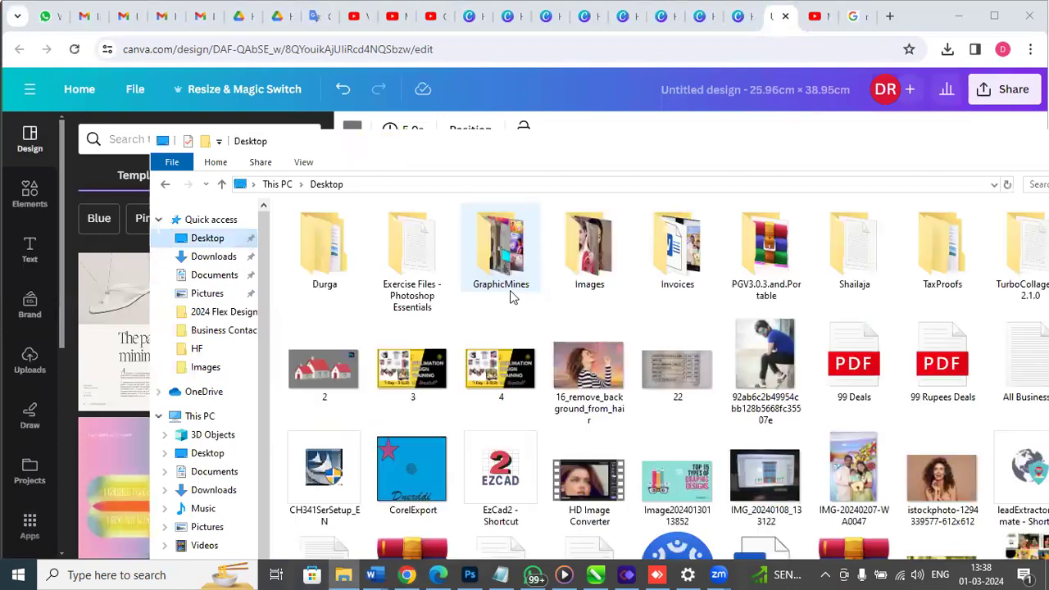
{"action": "double_click", "coordinate": [583, 250]}
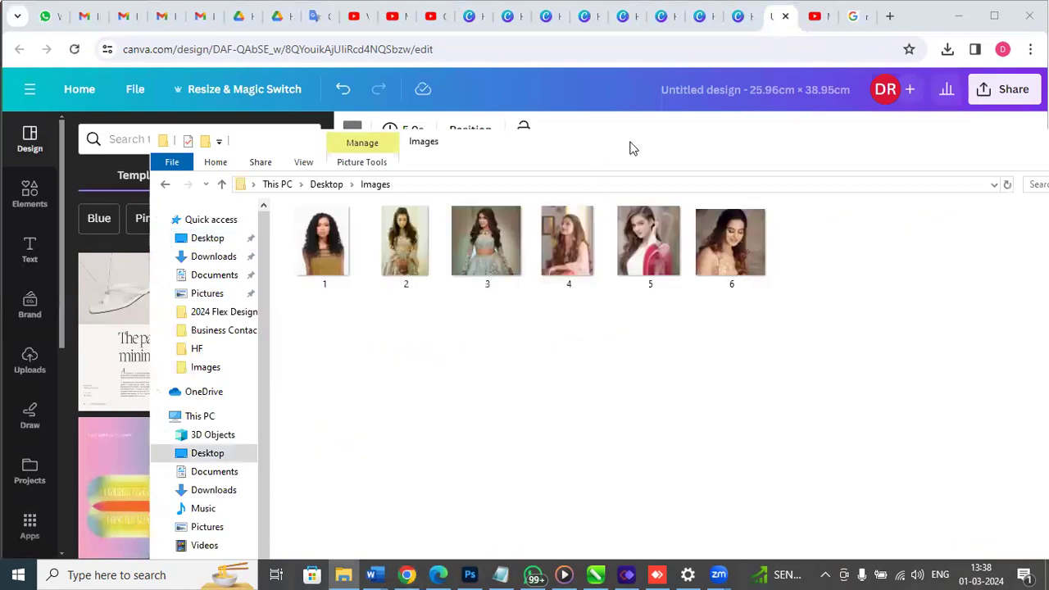
{"action": "left_click_drag", "start_coordinate": [631, 148], "coordinate": [745, 326]}
{"action": "left_click_drag", "start_coordinate": [516, 422], "coordinate": [683, 270]}
{"action": "left_click_drag", "start_coordinate": [688, 322], "coordinate": [659, 269]}
{"action": "left_click_drag", "start_coordinate": [701, 347], "coordinate": [779, 443]}
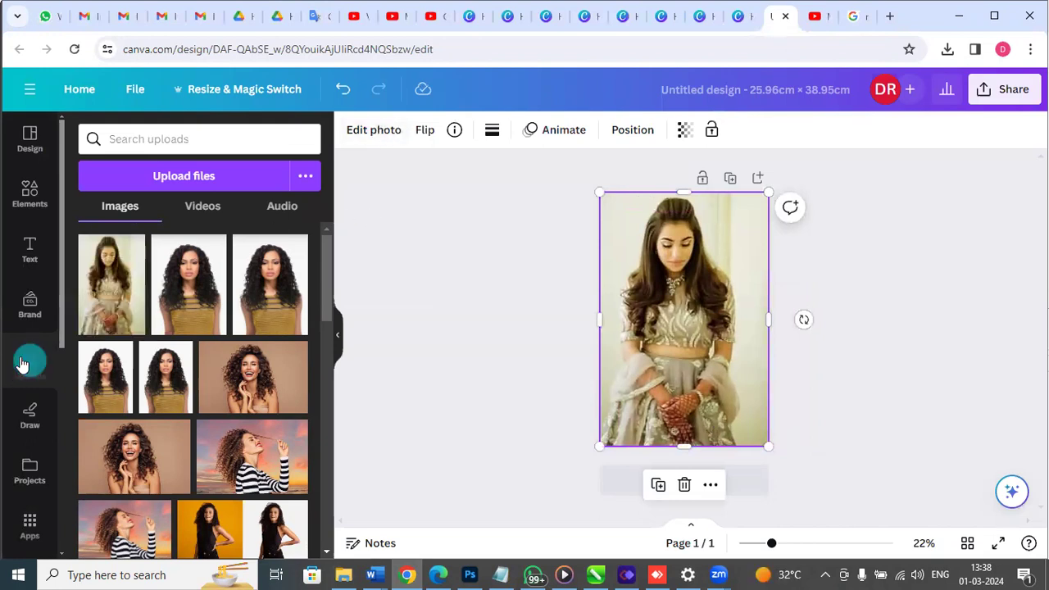
- Remove the photo's background with BG Remover and inspect the cut-out edges up close
{"action": "left_click", "coordinate": [367, 138]}
{"action": "left_click", "coordinate": [112, 235]}
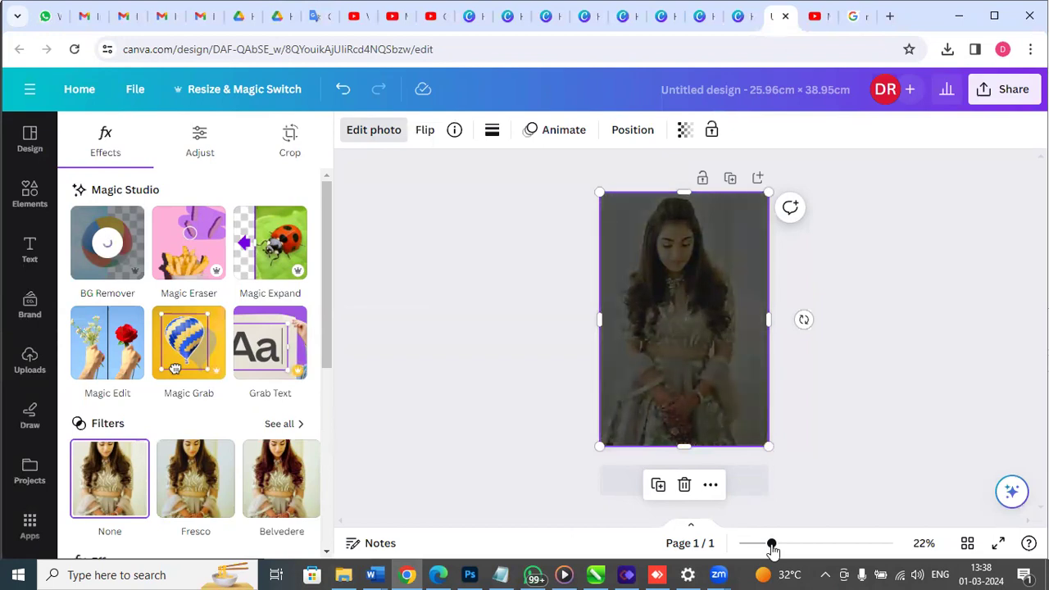
{"action": "left_click_drag", "start_coordinate": [771, 544], "coordinate": [800, 544]}
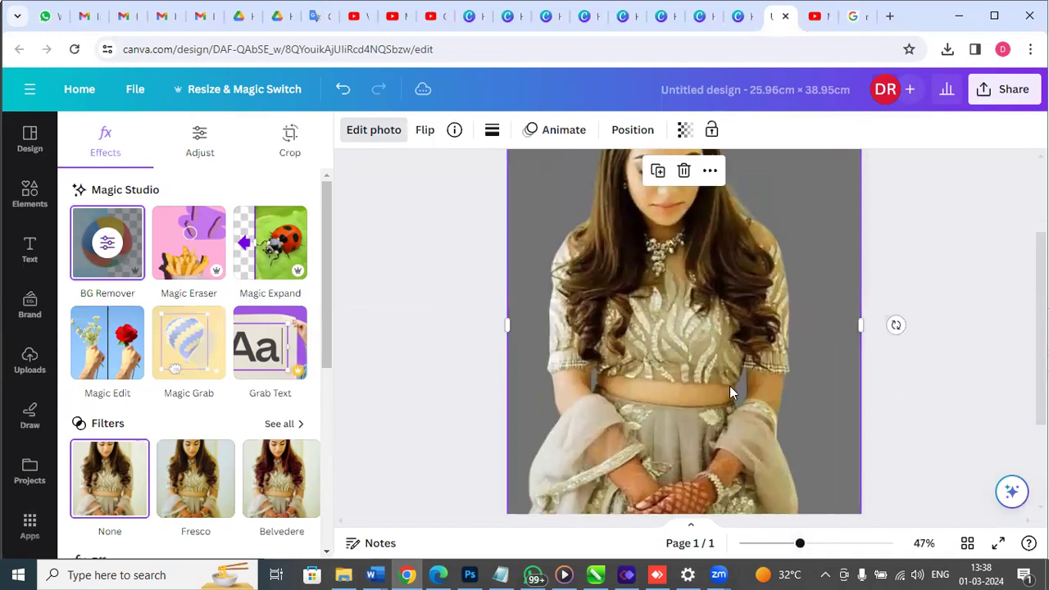
{"action": "left_click_drag", "start_coordinate": [794, 546], "coordinate": [772, 546]}
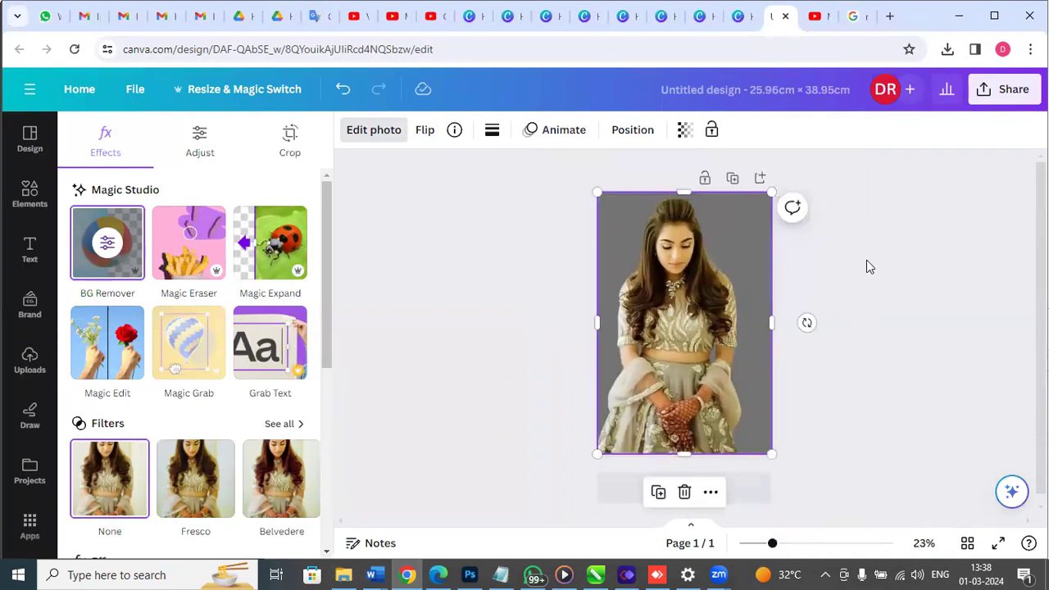
- Download the design as a PNG at size 1 with a transparent background
{"action": "left_click", "coordinate": [1005, 89]}
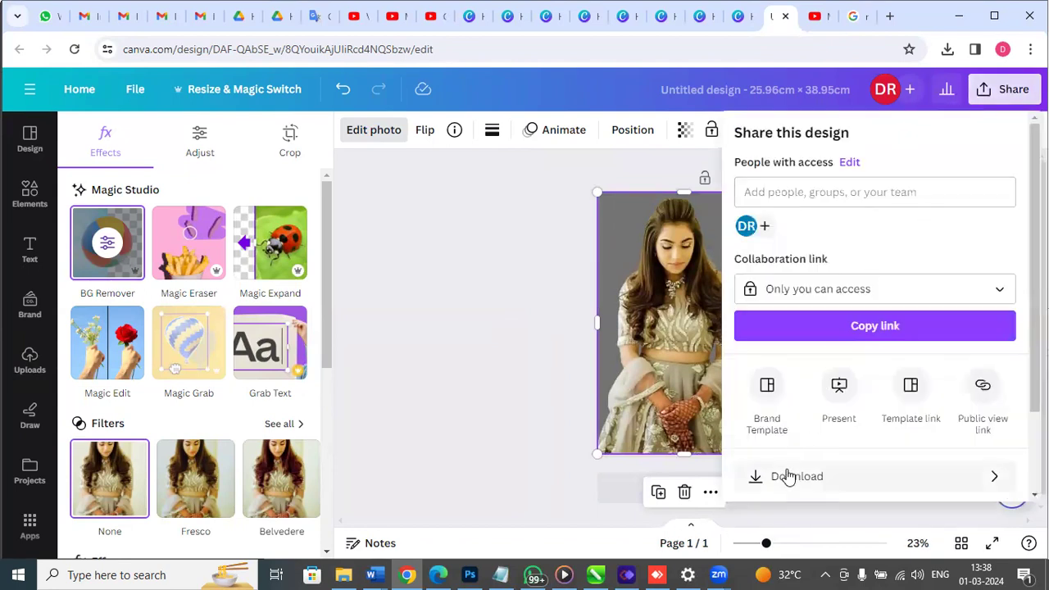
{"action": "left_click", "coordinate": [788, 477]}
{"action": "left_click", "coordinate": [743, 289]}
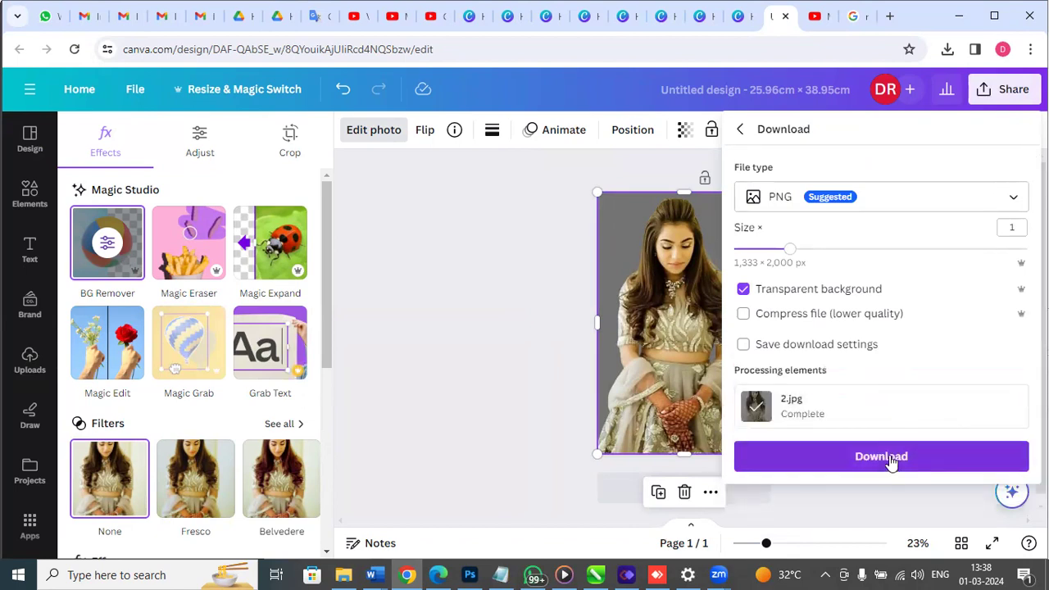
{"action": "left_click", "coordinate": [888, 461]}
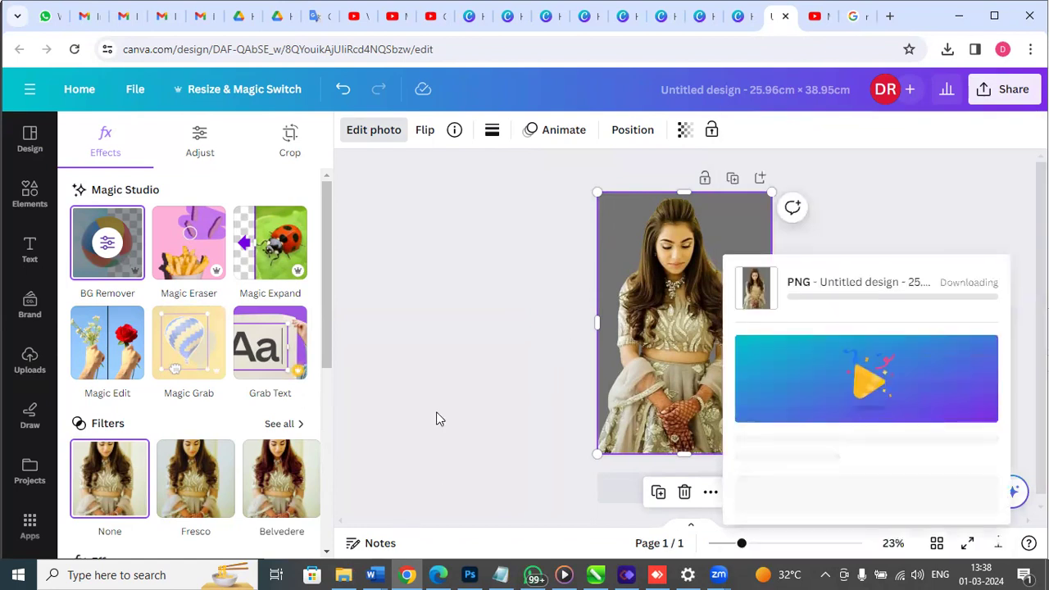
- Compare the file size of the original 2.jpg with that of the downloaded Untitled design (1) PNG in File Explorer
{"action": "key", "text": "alt+Tab"}
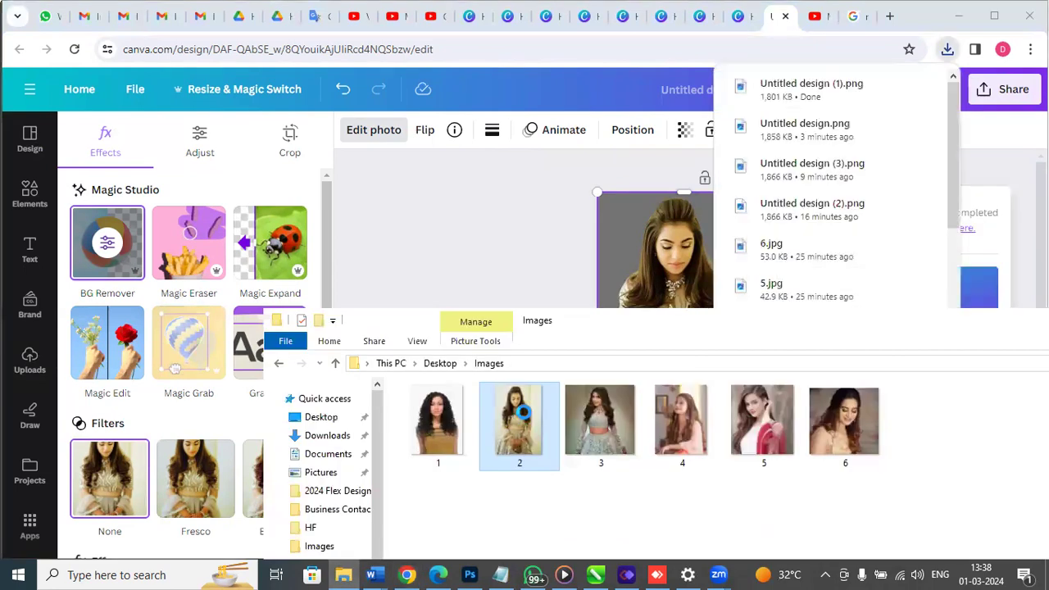
{"action": "right_click", "coordinate": [522, 409]}
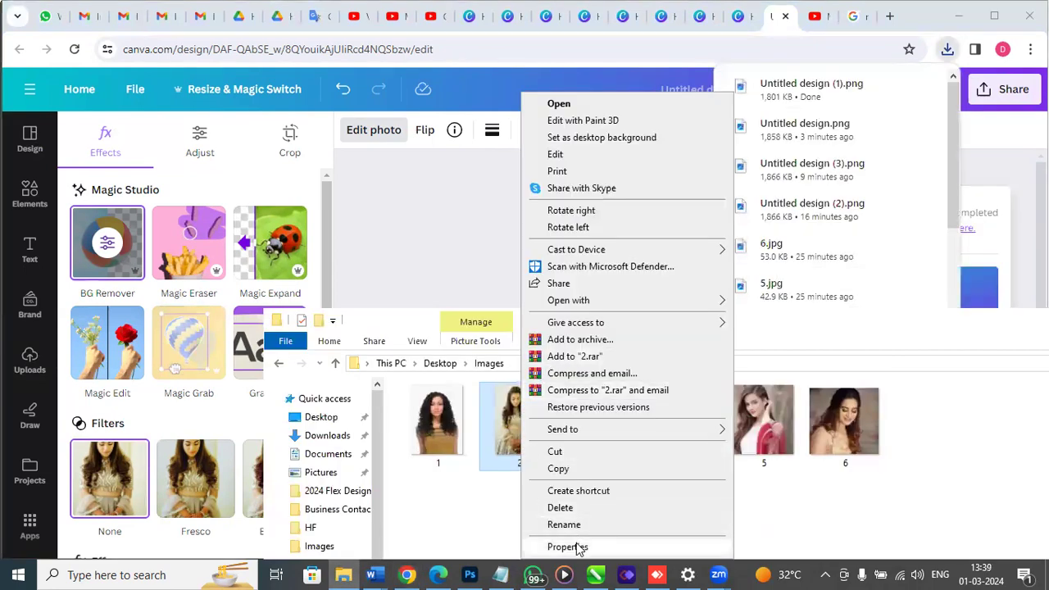
{"action": "left_click", "coordinate": [567, 547]}
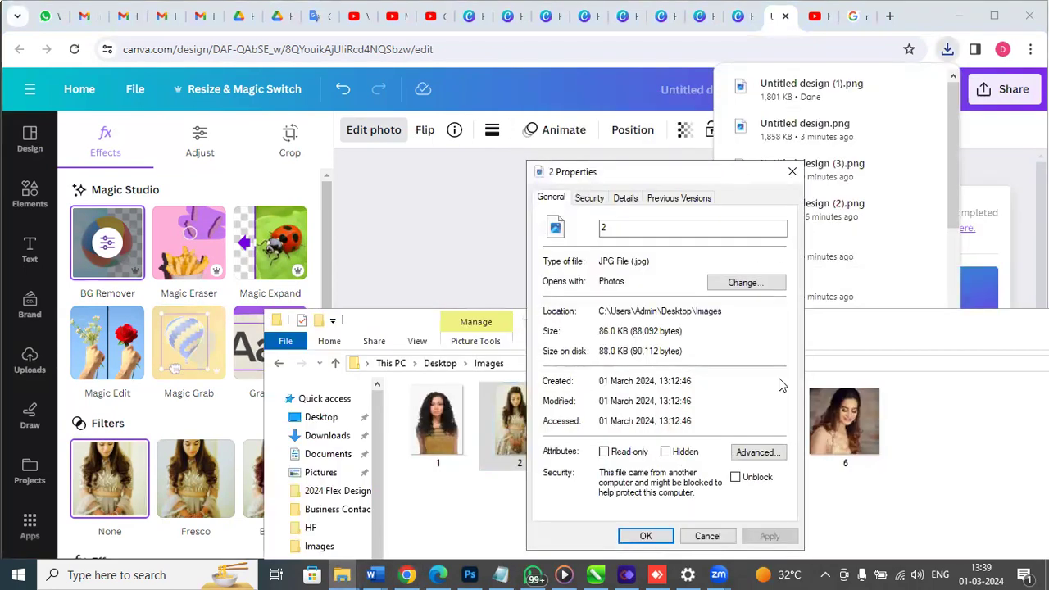
{"action": "left_click", "coordinate": [705, 535]}
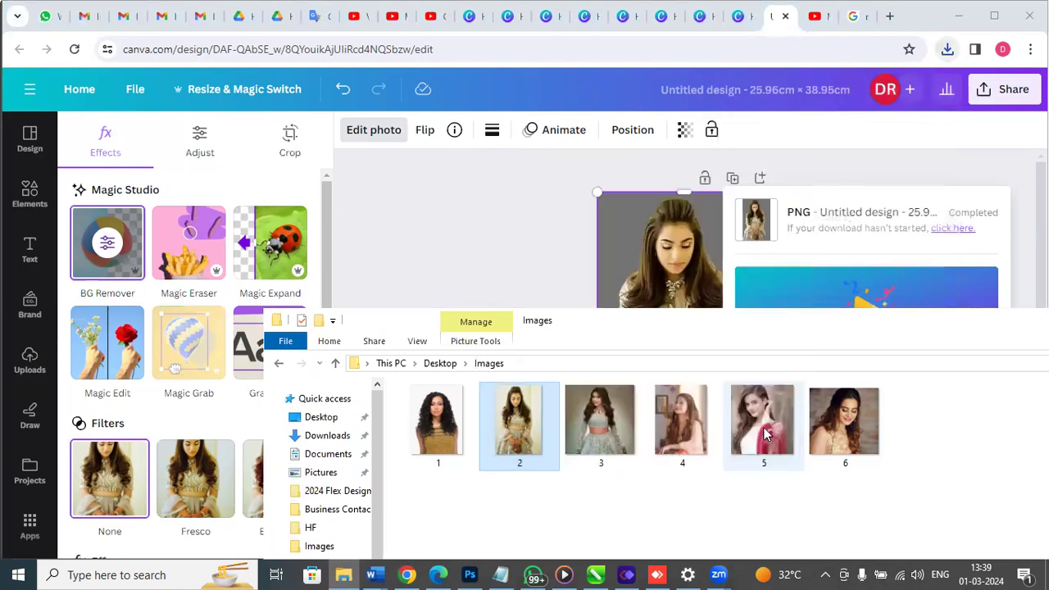
{"action": "left_click", "coordinate": [324, 436]}
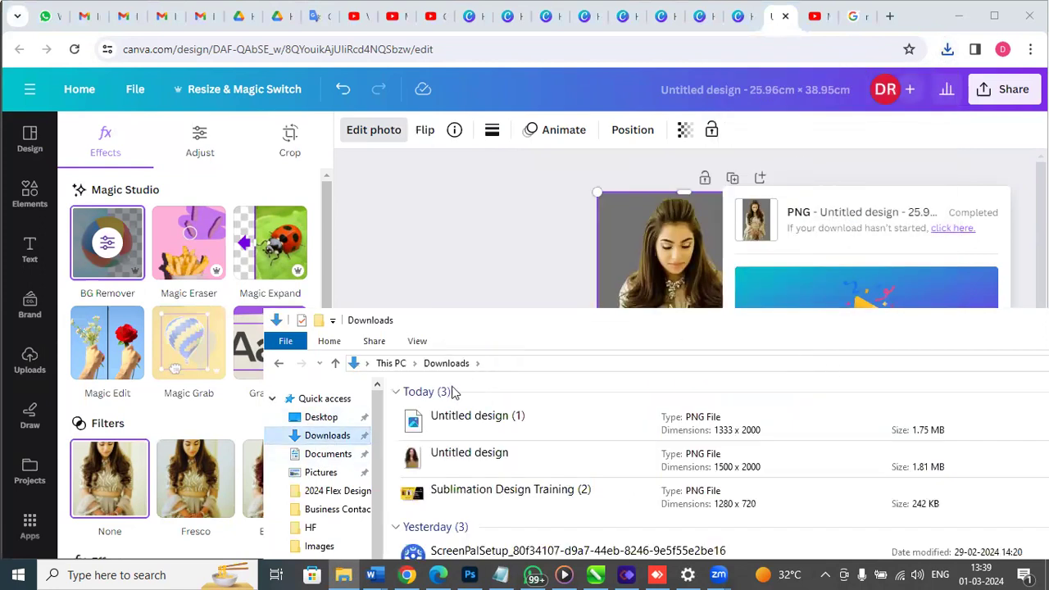
{"action": "right_click", "coordinate": [442, 419]}
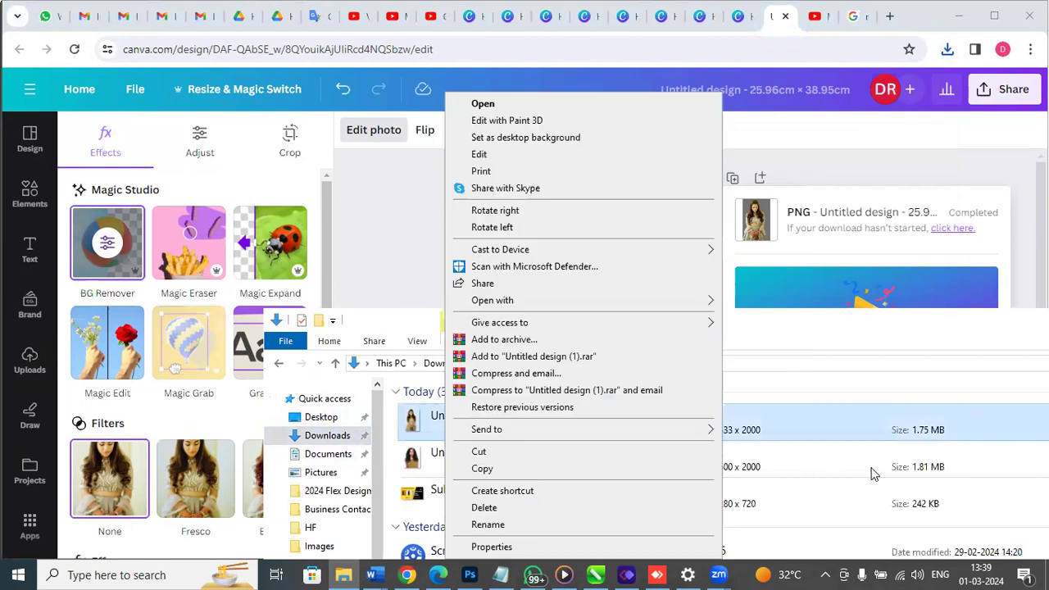
{"action": "left_click", "coordinate": [830, 335]}
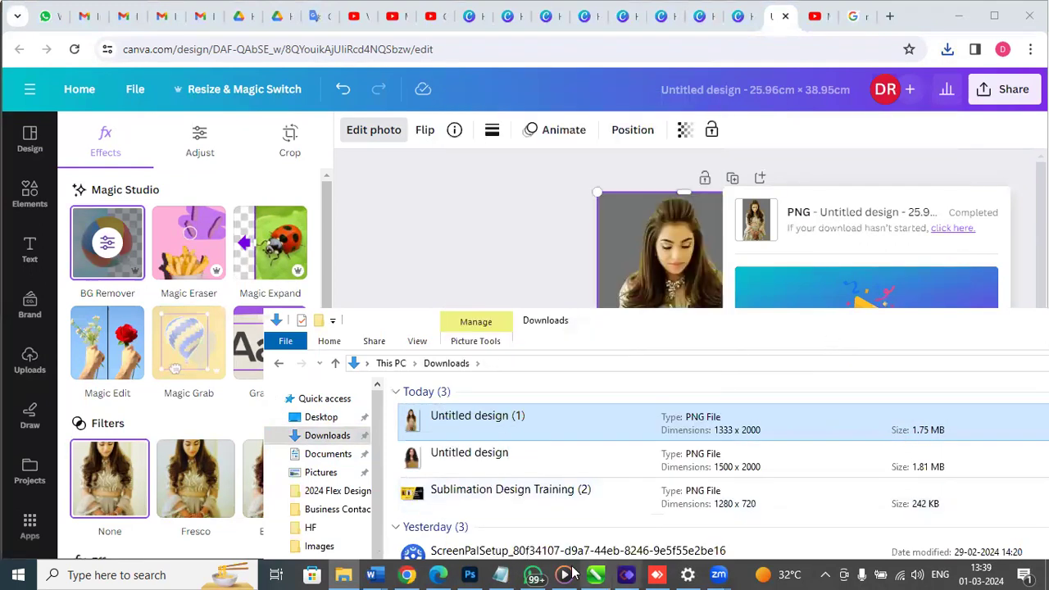
- Switch to Photoshop, dismiss the Image Size dialog and open Untitled design (1).png from the Downloads folder
{"action": "left_click", "coordinate": [469, 574]}
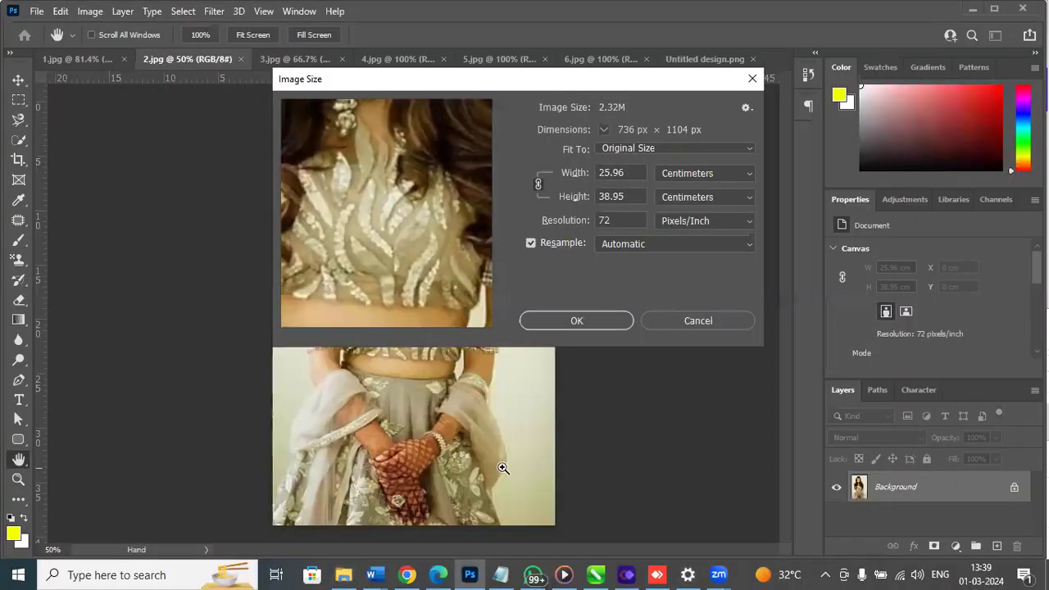
{"action": "left_click", "coordinate": [699, 320]}
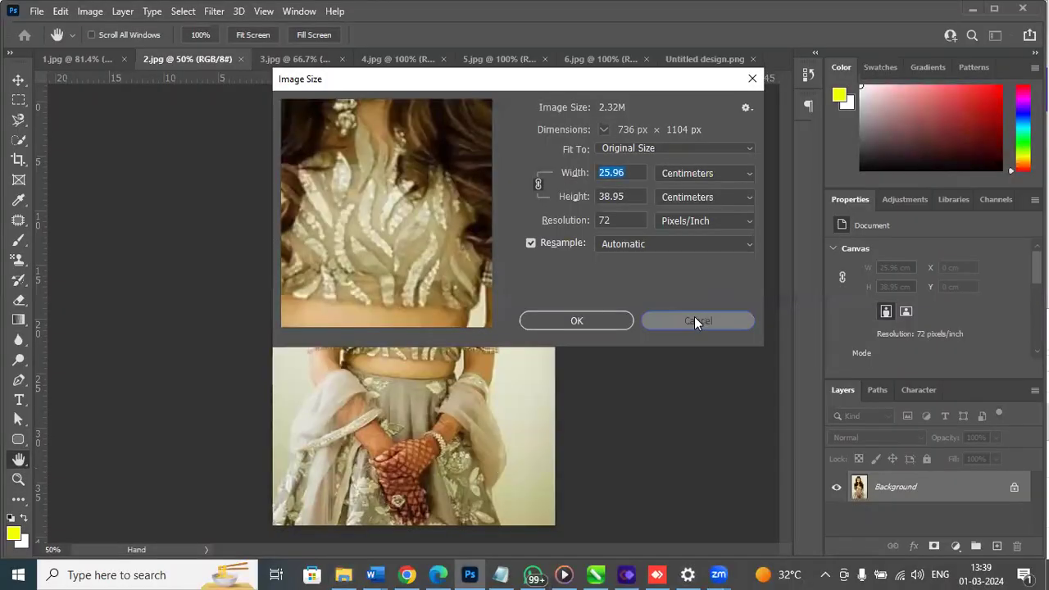
{"action": "key", "text": "ctrl+o"}
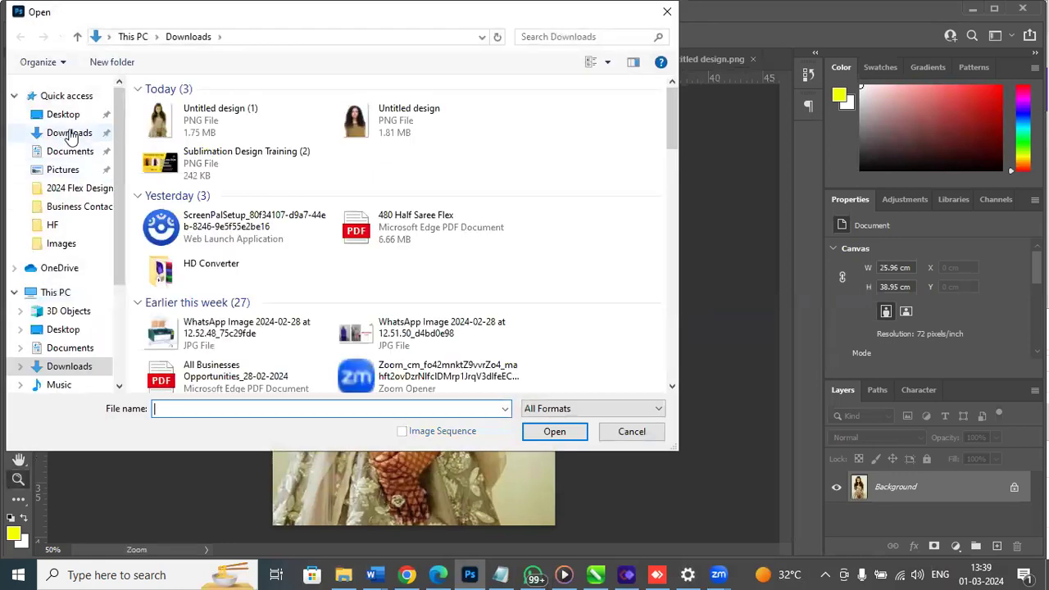
{"action": "left_click", "coordinate": [71, 134]}
{"action": "double_click", "coordinate": [155, 123]}
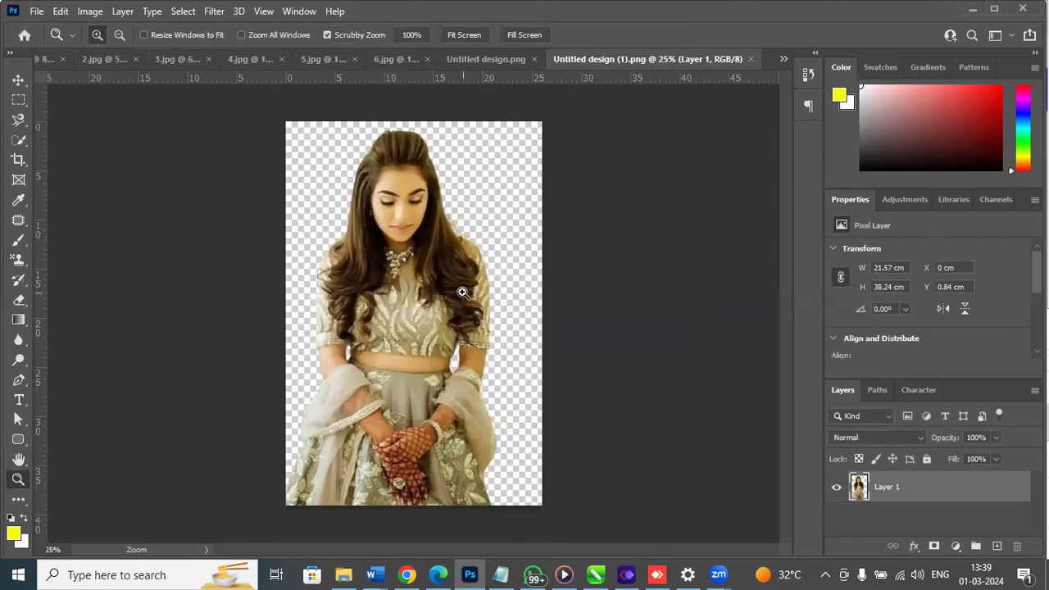
- Compare the face and hair detail of the cut-out PNG with the original 2.jpg at close range
{"action": "left_click", "coordinate": [410, 203]}
{"action": "left_click", "coordinate": [410, 203]}
{"action": "left_click", "coordinate": [411, 203]}
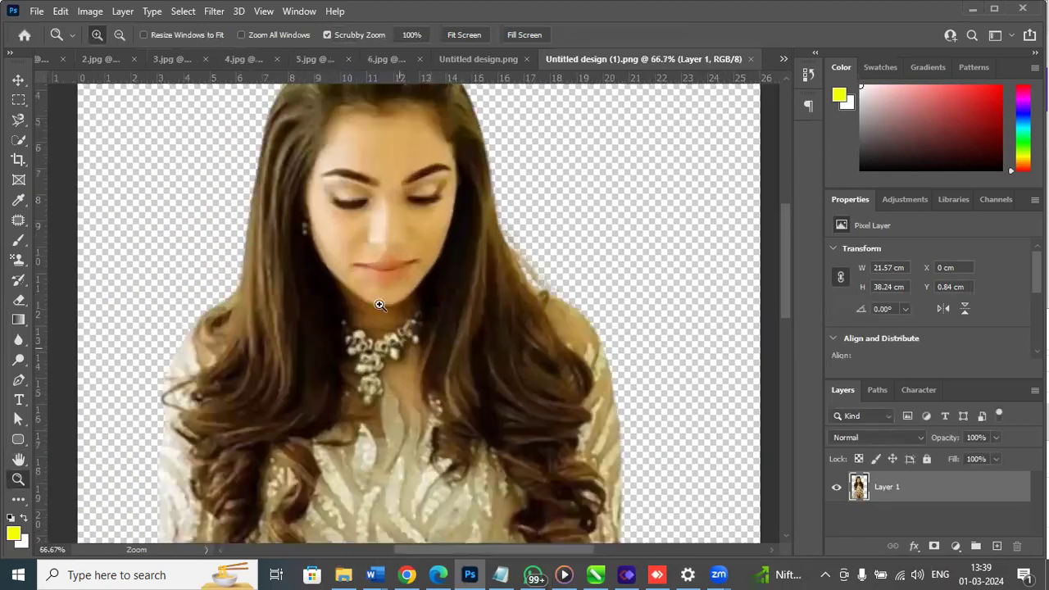
{"action": "left_click", "coordinate": [108, 62]}
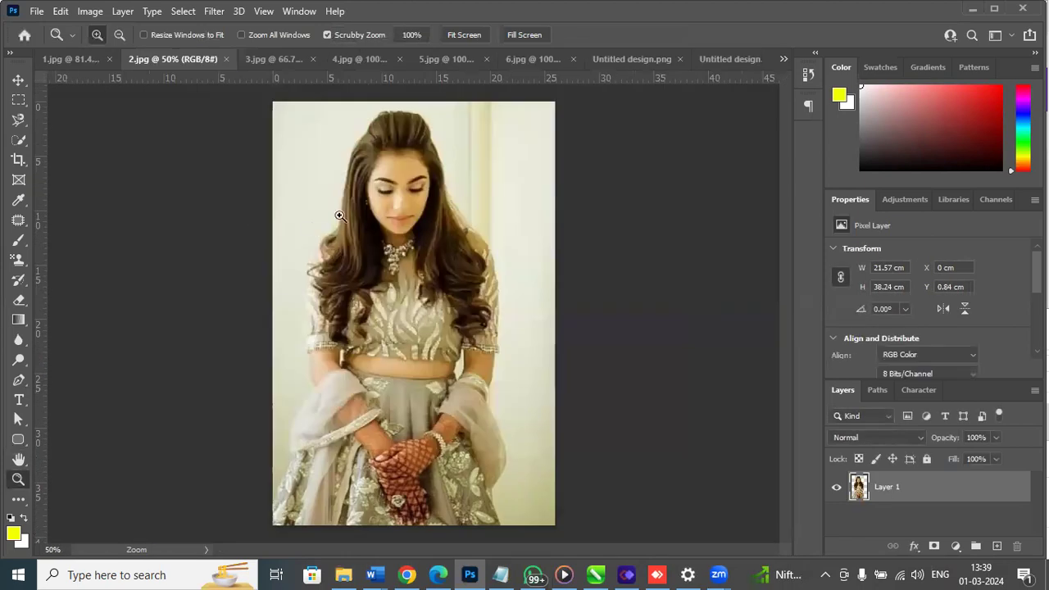
{"action": "left_click", "coordinate": [407, 194]}
{"action": "left_click", "coordinate": [407, 194]}
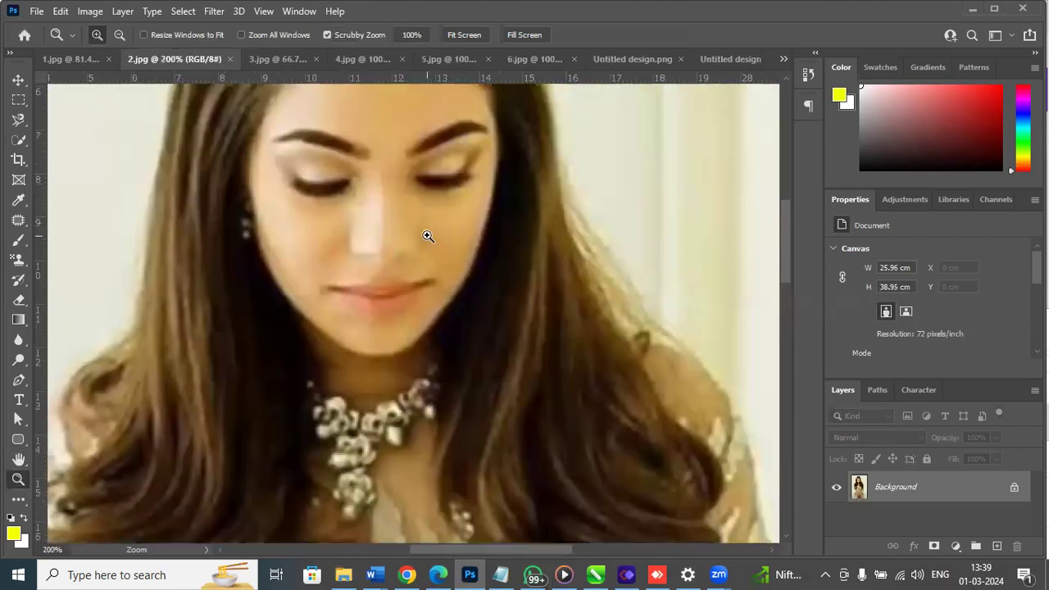
{"action": "key", "text": "ctrl+0"}
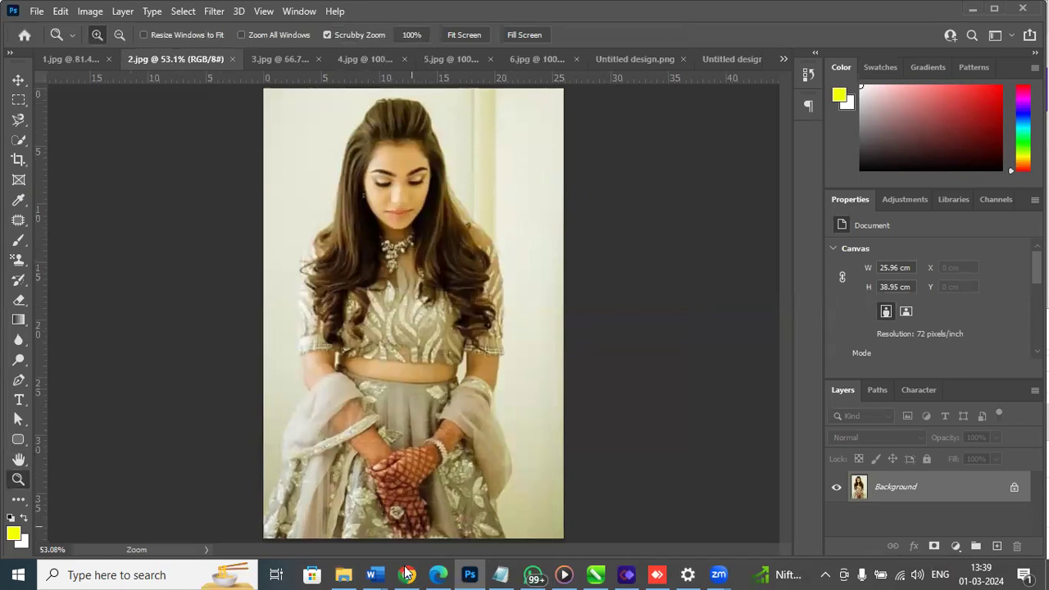
- Switch back to Canva in Chrome and leave the design for the home page
{"action": "mouse_move", "coordinate": [407, 573]}
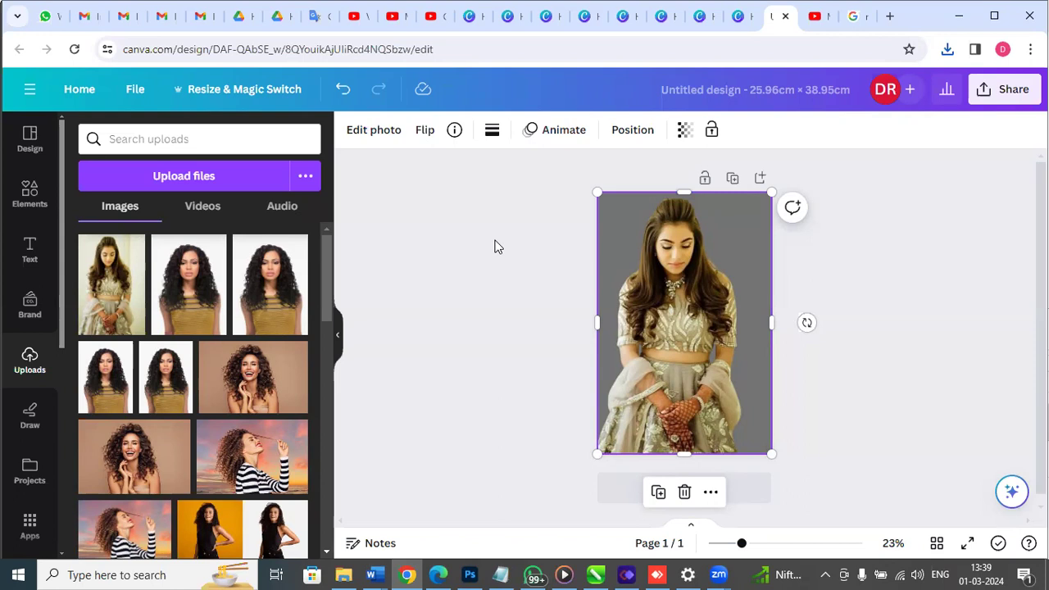
{"action": "left_click", "coordinate": [80, 89]}
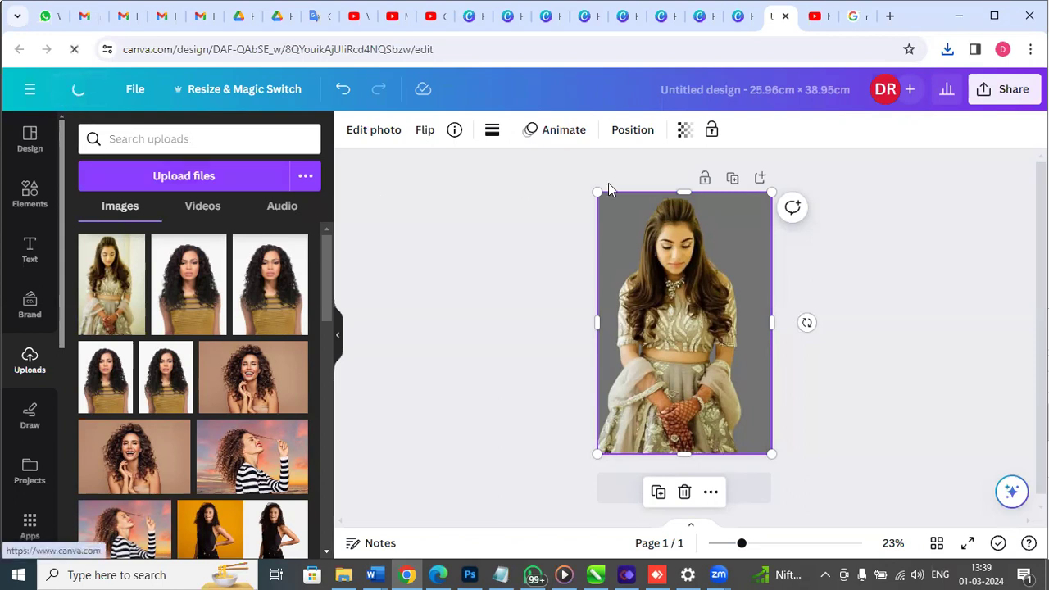